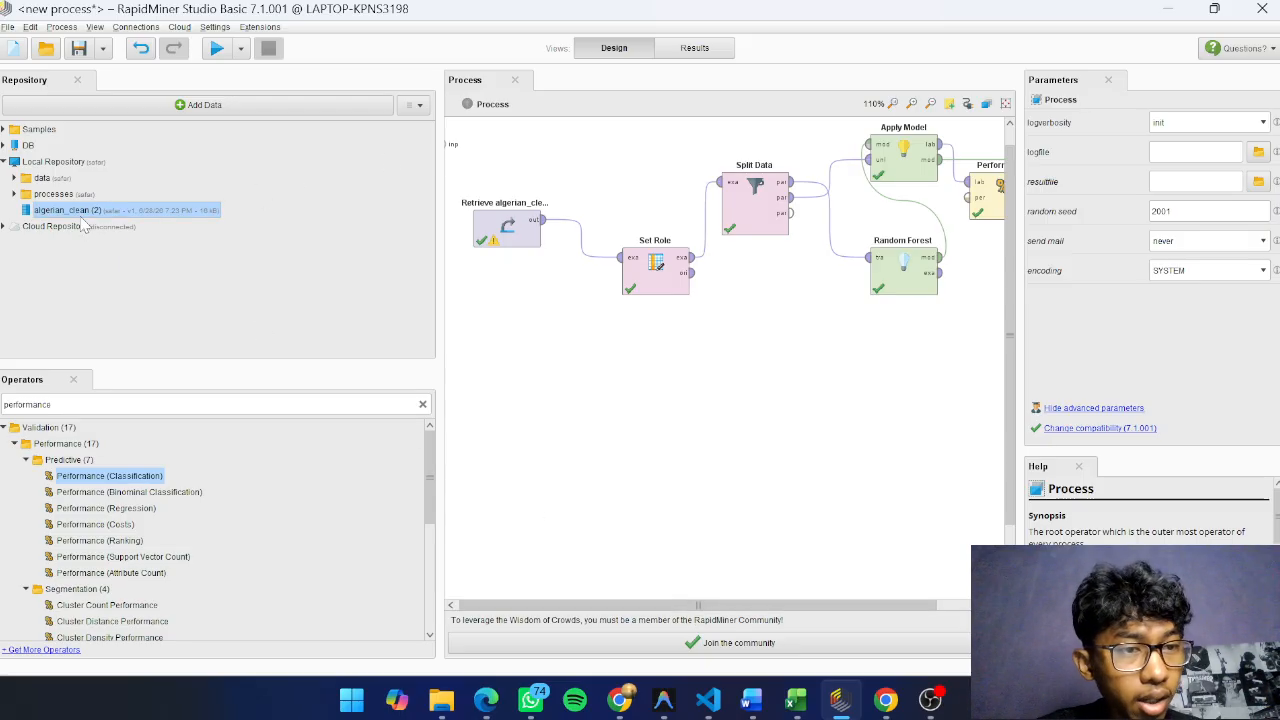
Load the metadata of the algerian_clean (2) dataset and examine its attributes' types, ranges and missing values
mouse_move(84, 219)
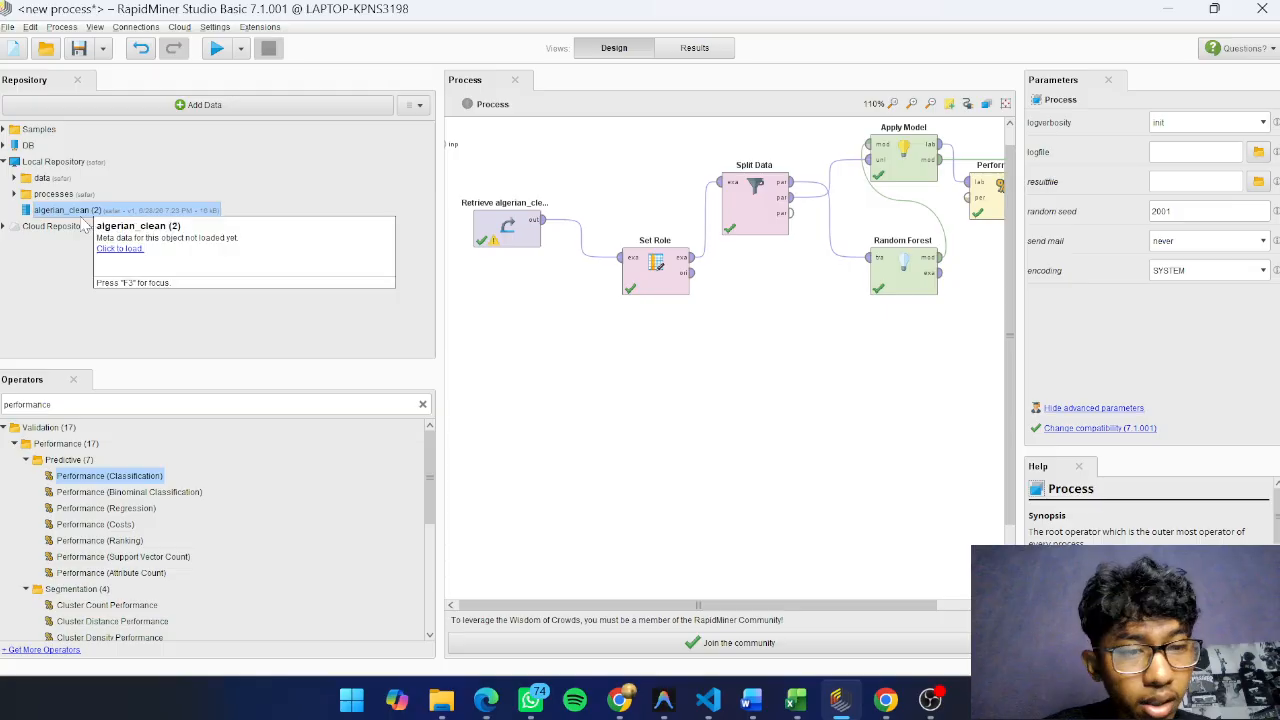
click(135, 258)
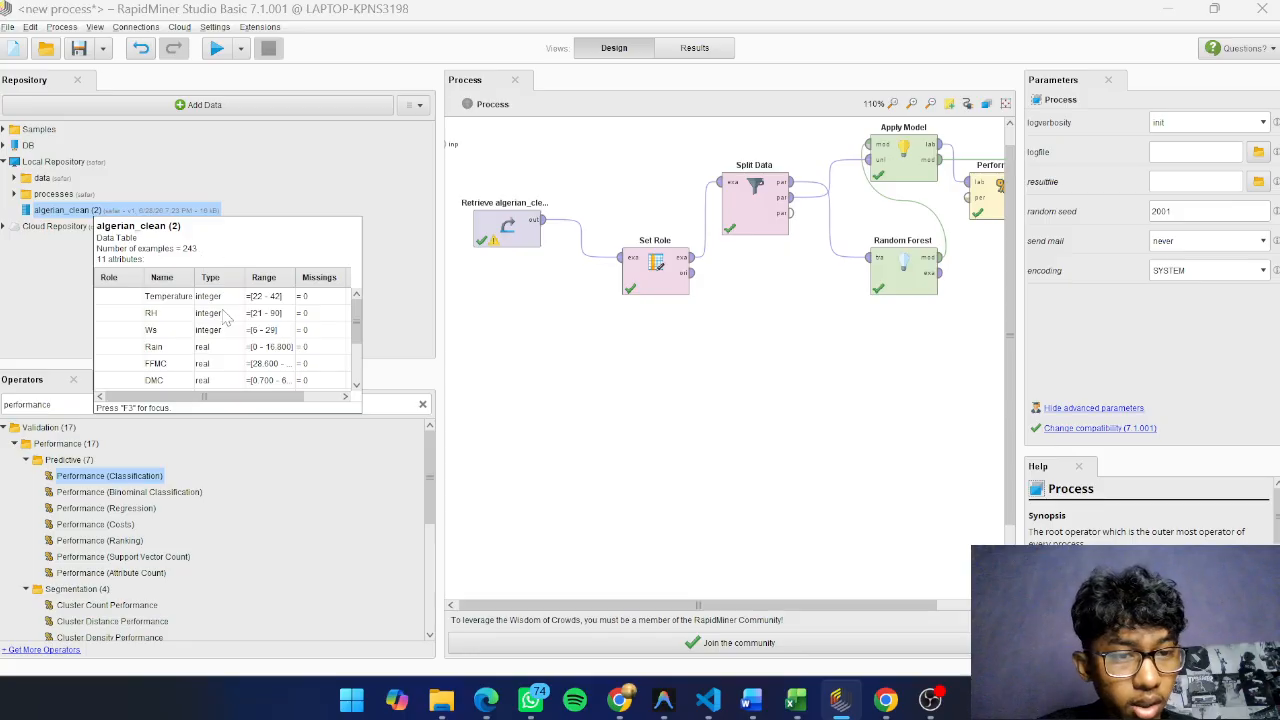
scroll(225, 318, down, 3)
scroll(225, 318, up, 1)
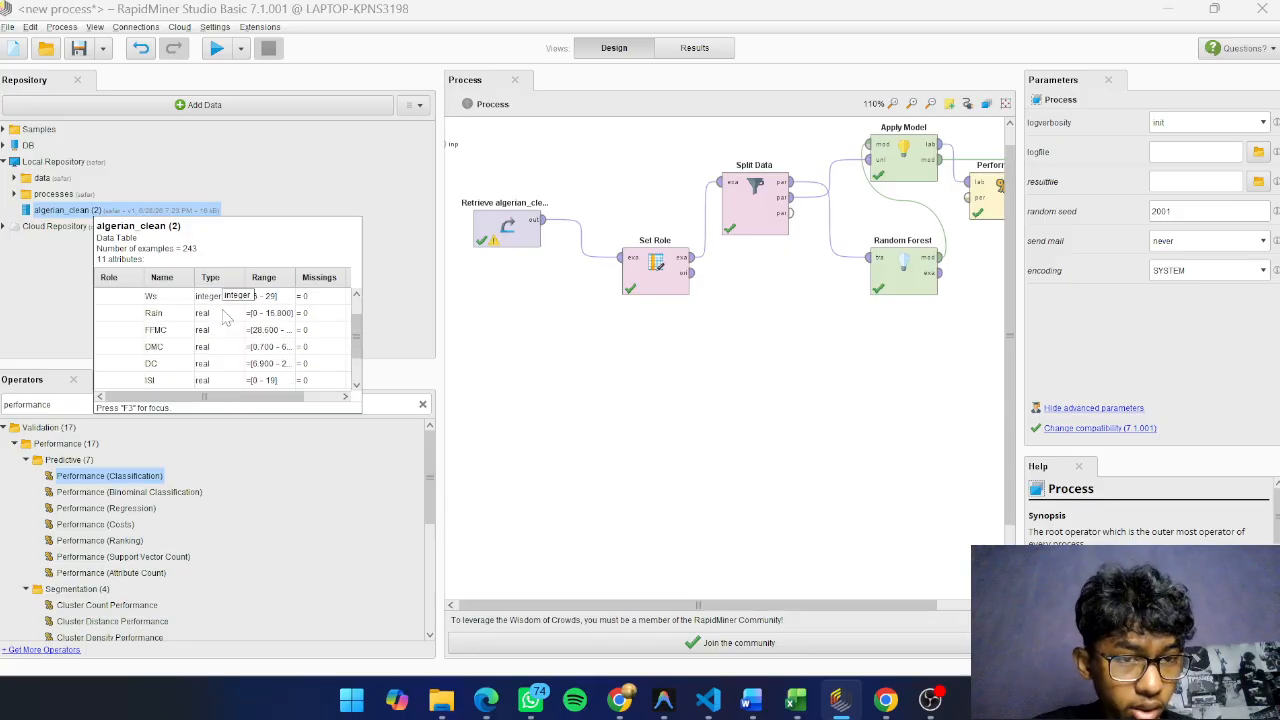
scroll(225, 318, down, 2)
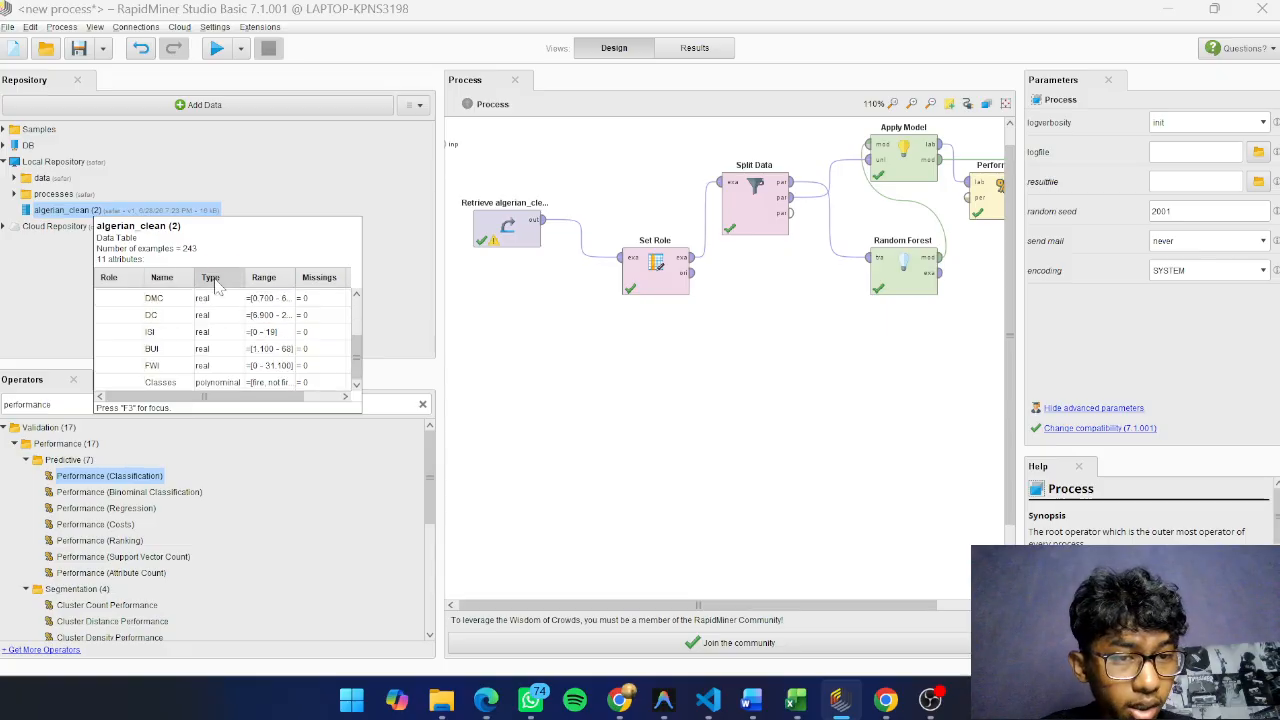
scroll(277, 318, up, 1)
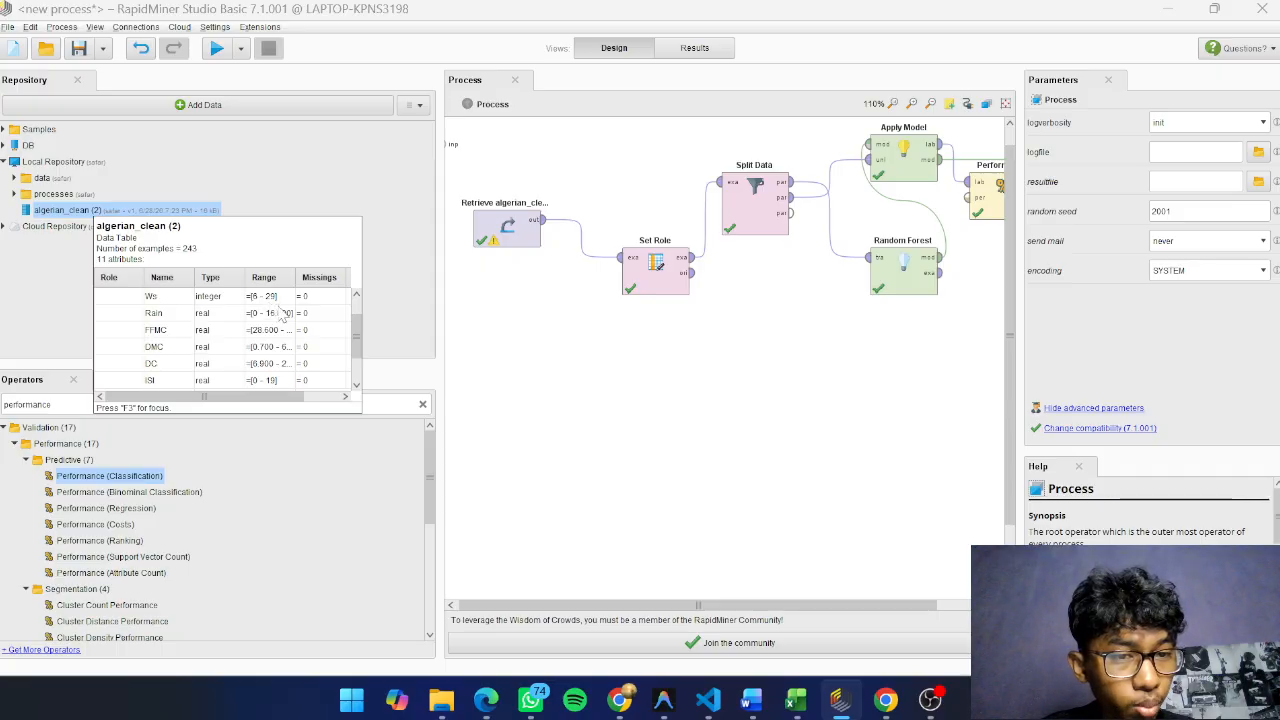
scroll(278, 313, down, 2)
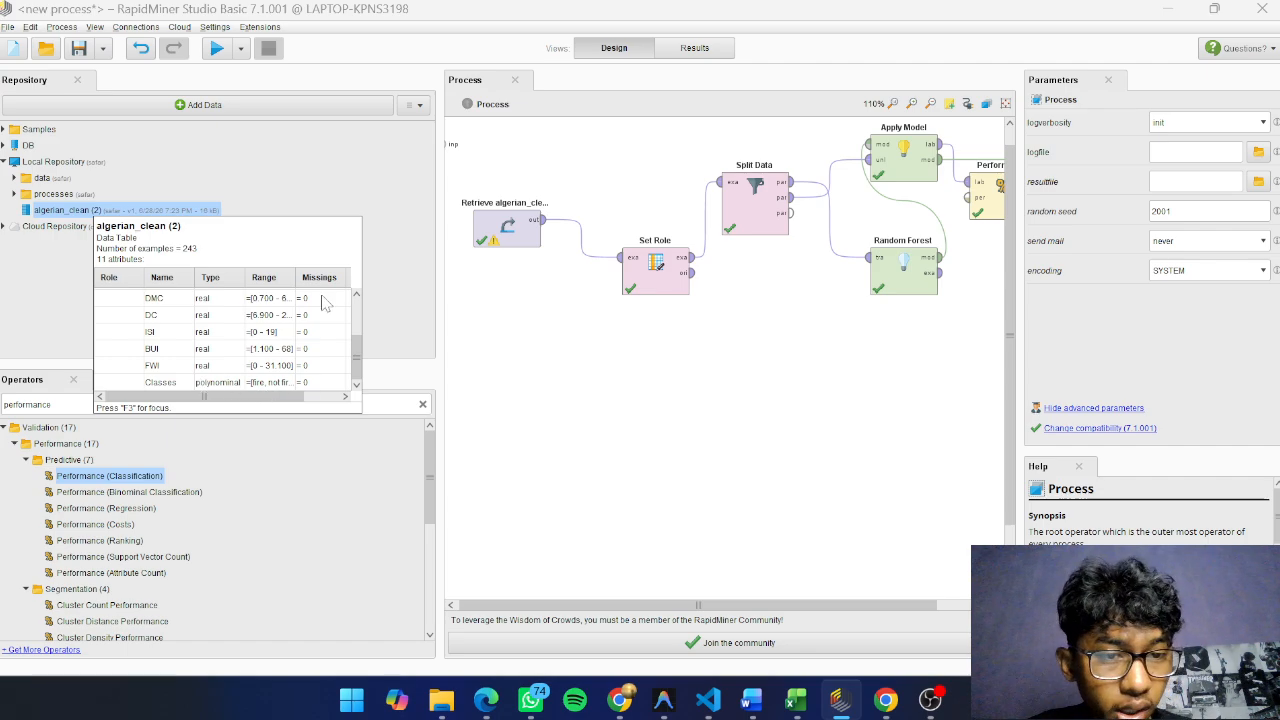
scroll(323, 303, up, 3)
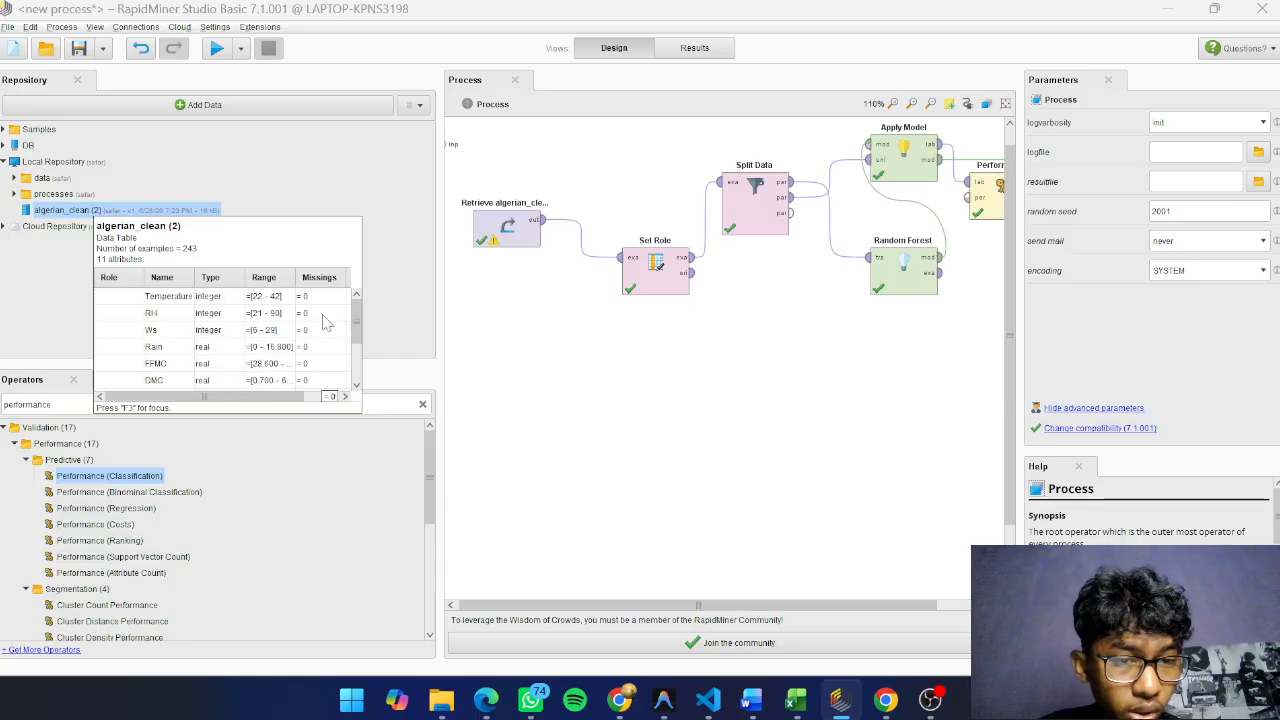
scroll(323, 314, down, 3)
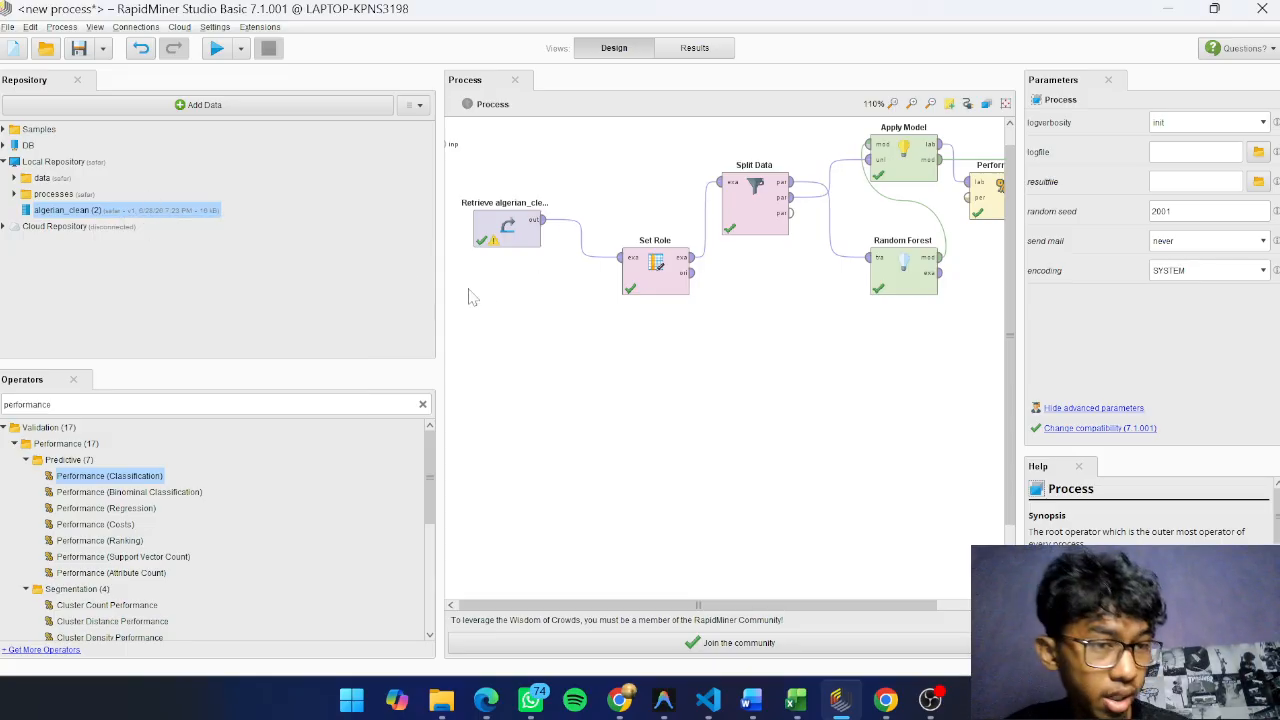
Review the parameters of the Retrieve, Set Role and Split Data operators, including the partition ratios of Split Data
click(504, 228)
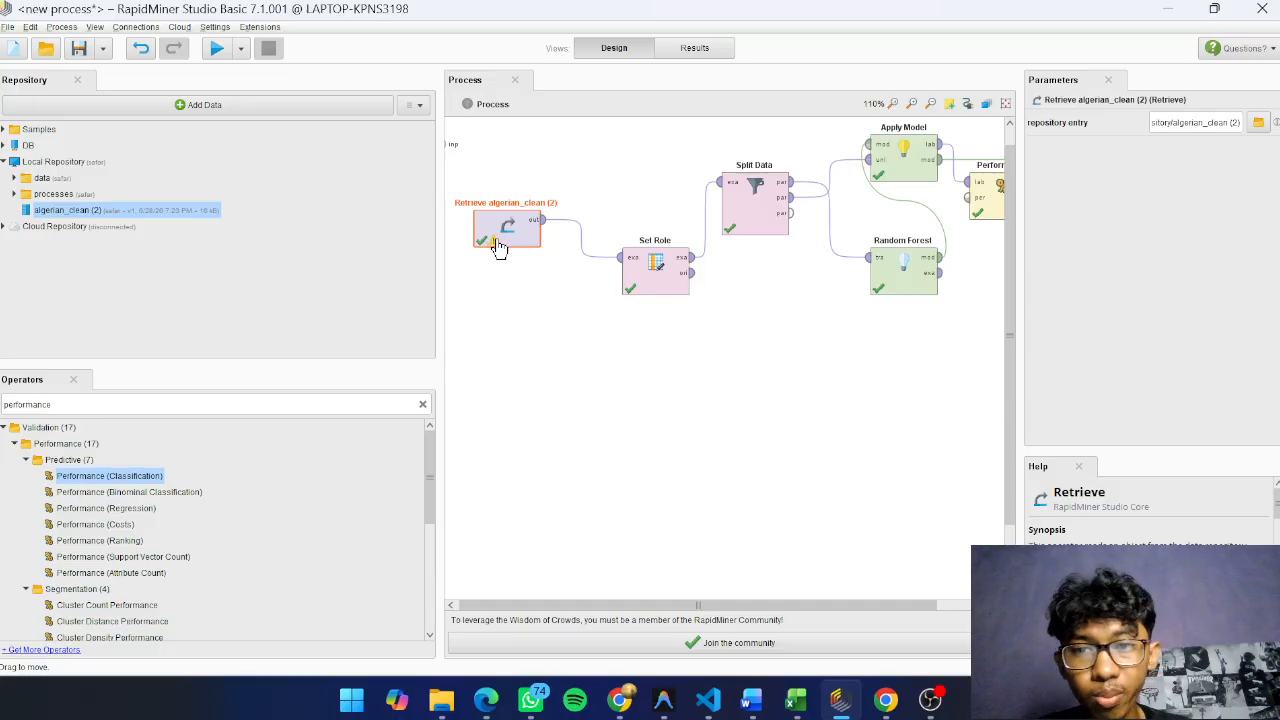
click(652, 280)
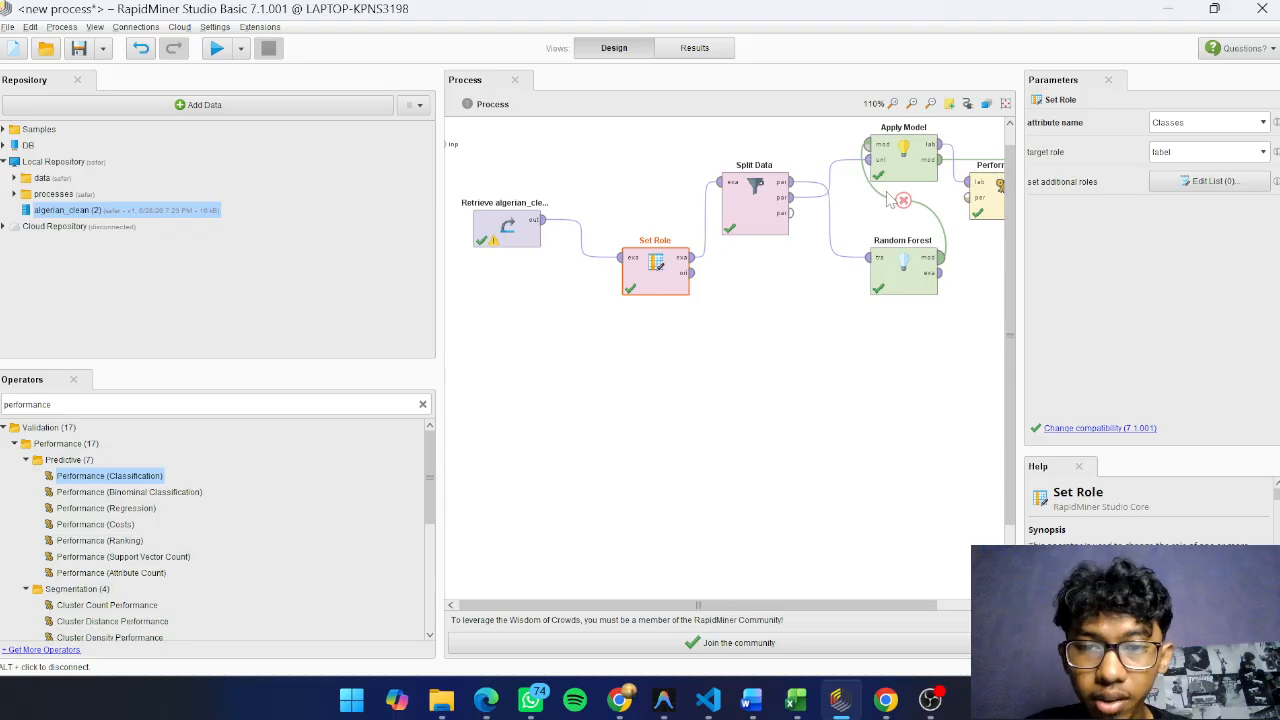
click(762, 232)
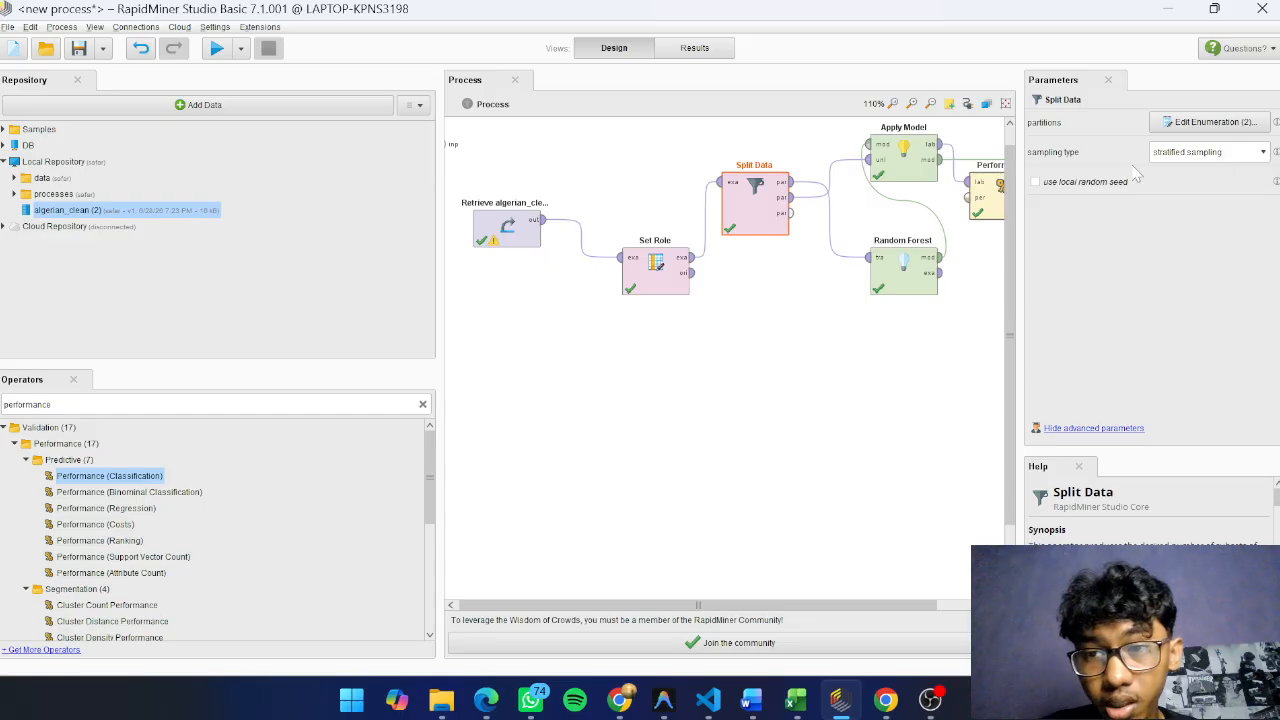
click(1162, 126)
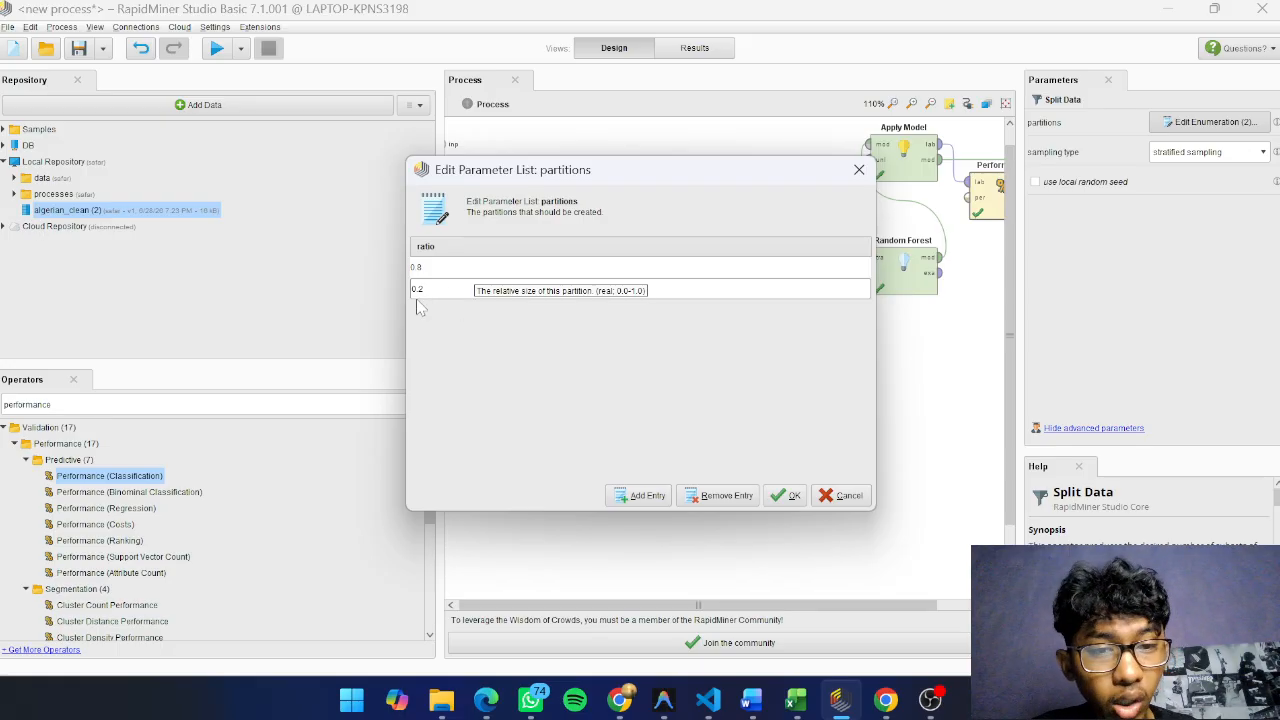
click(790, 497)
Examine the full parameter list of the Random Forest operator, from the number of trees to the voting strategy
click(895, 263)
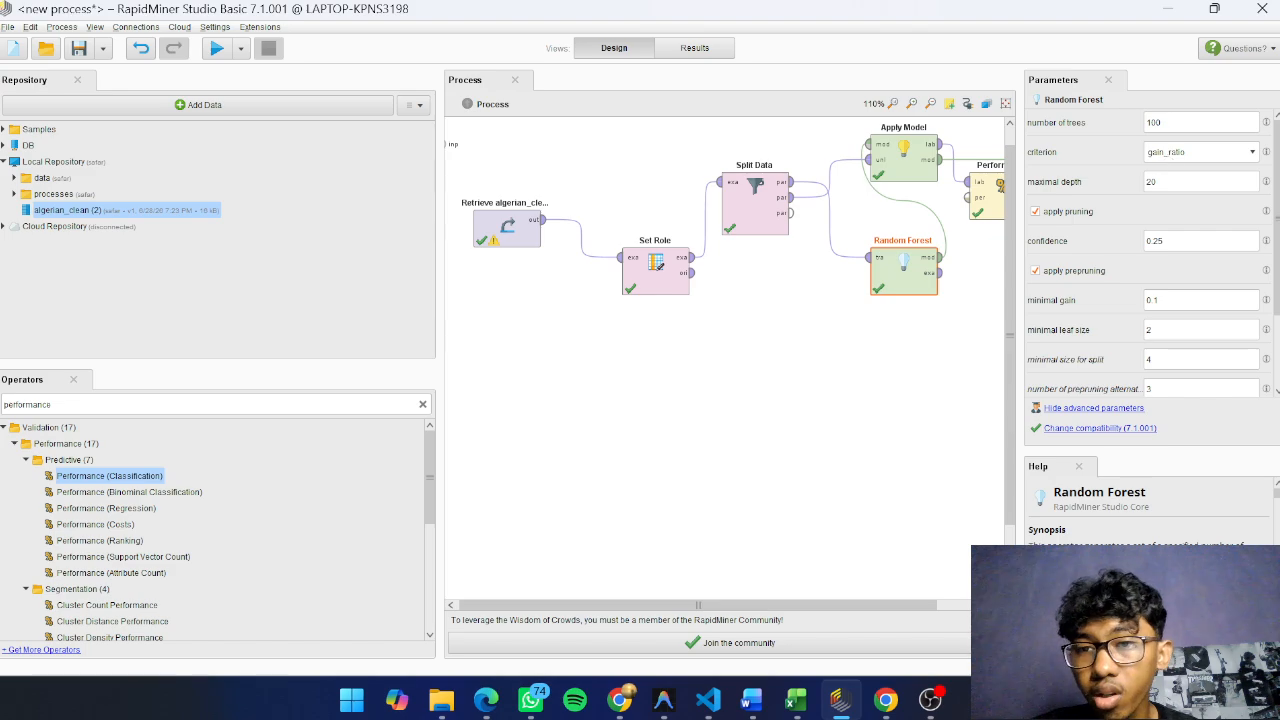
scroll(1112, 220, down, 1)
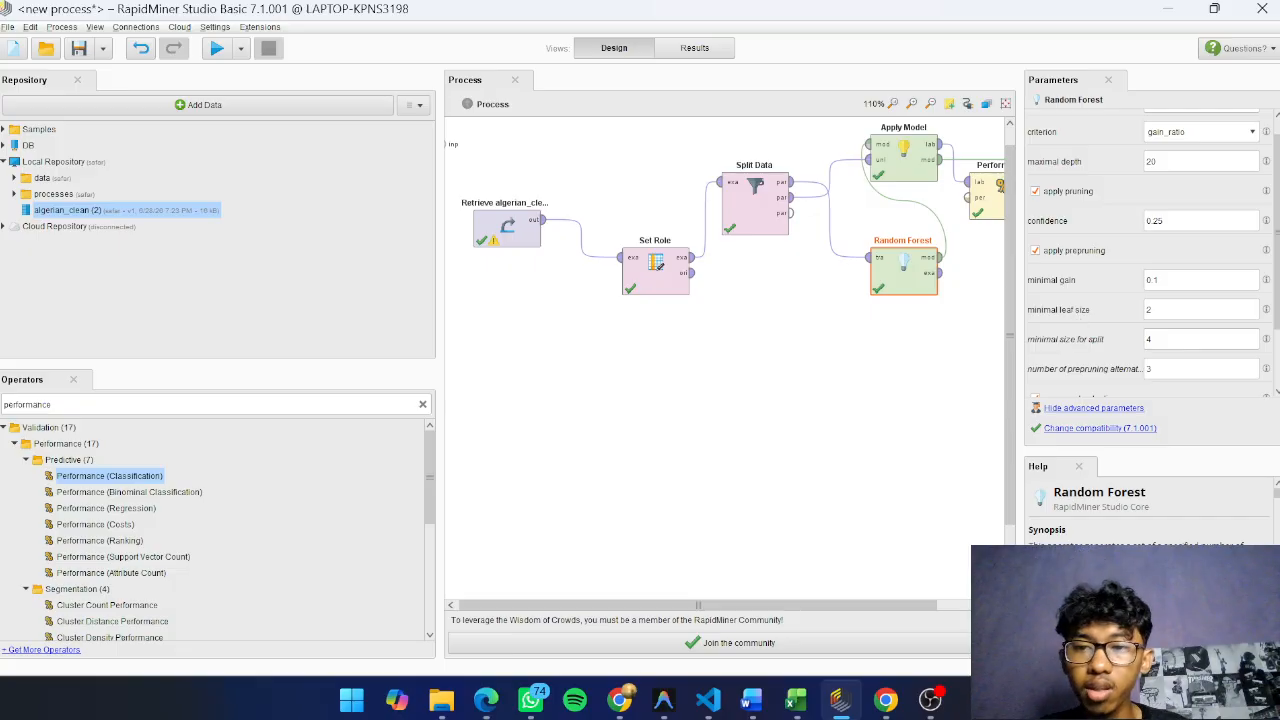
scroll(1121, 346, down, 2)
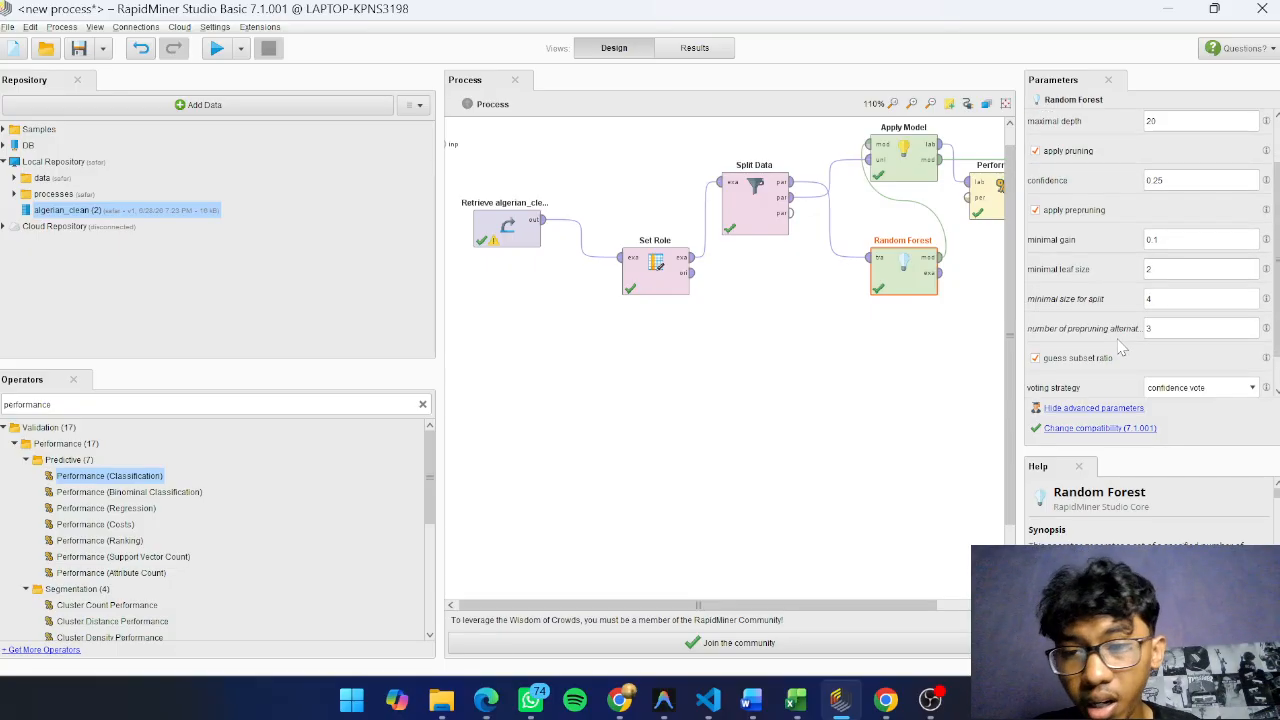
scroll(1121, 346, down, 2)
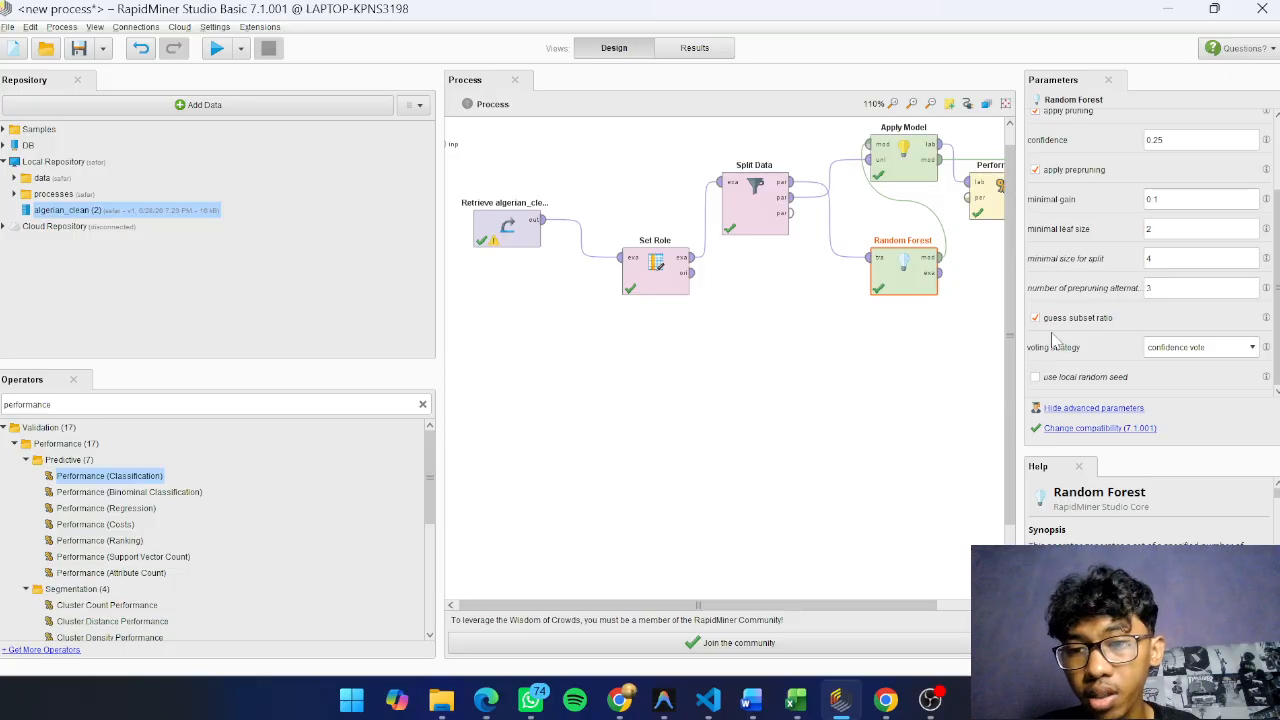
scroll(1137, 345, down, 1)
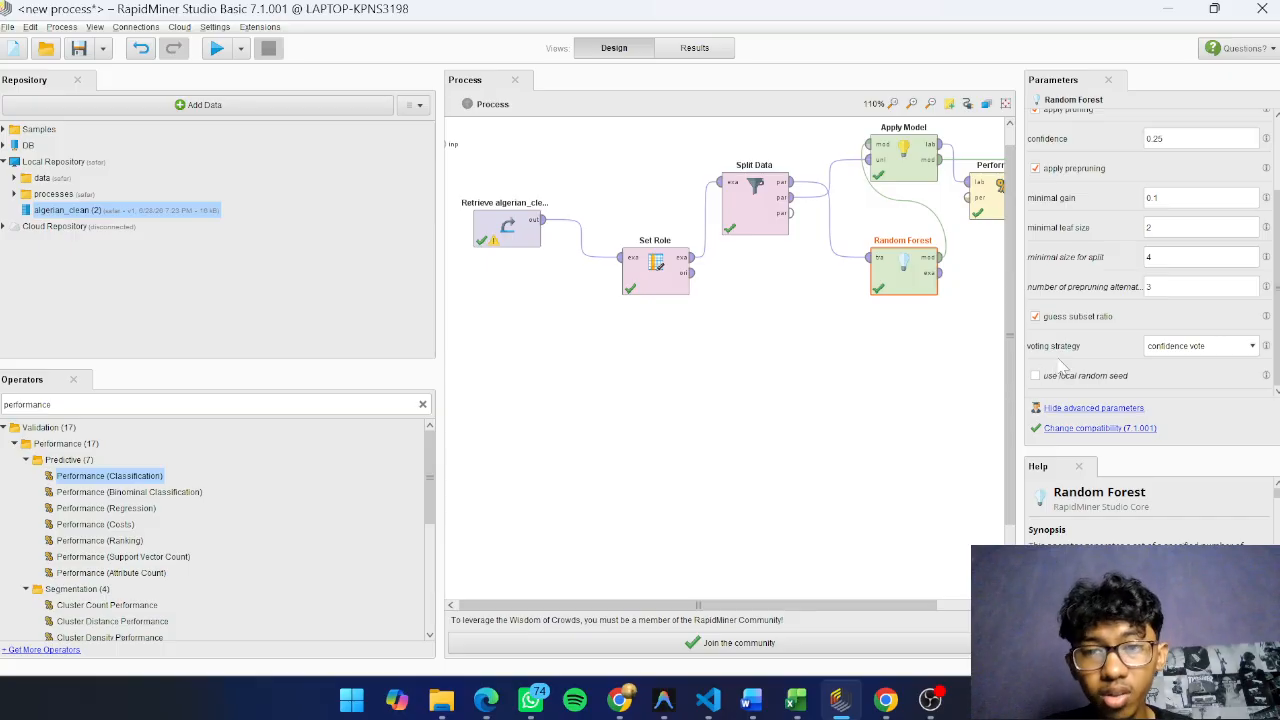
Inspect the application parameters list of the Apply Model operator and close it without edits
click(895, 188)
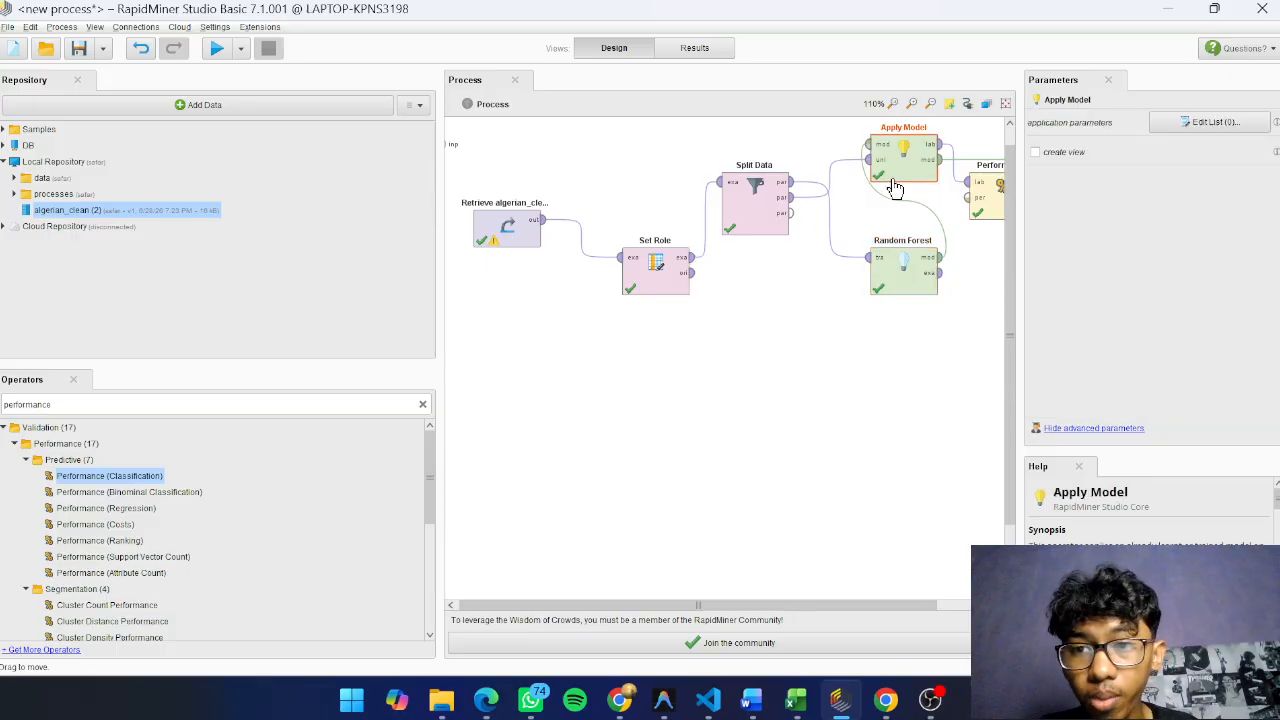
click(1196, 127)
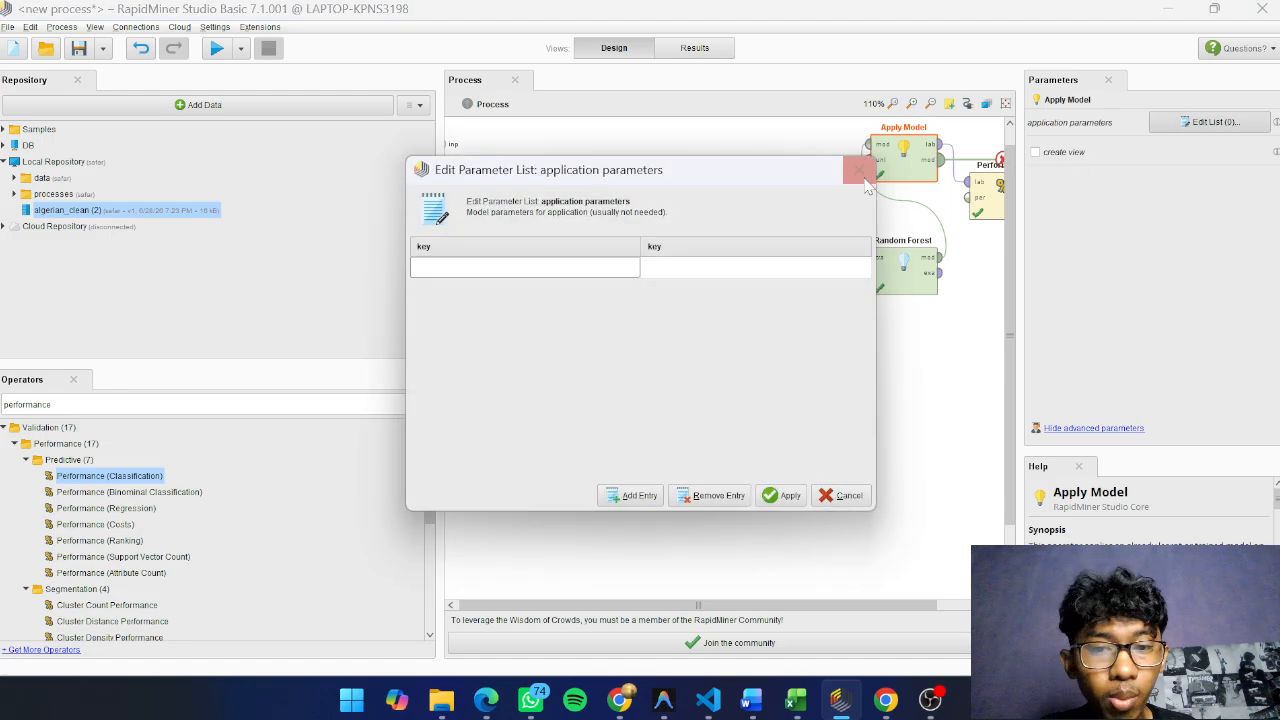
click(858, 170)
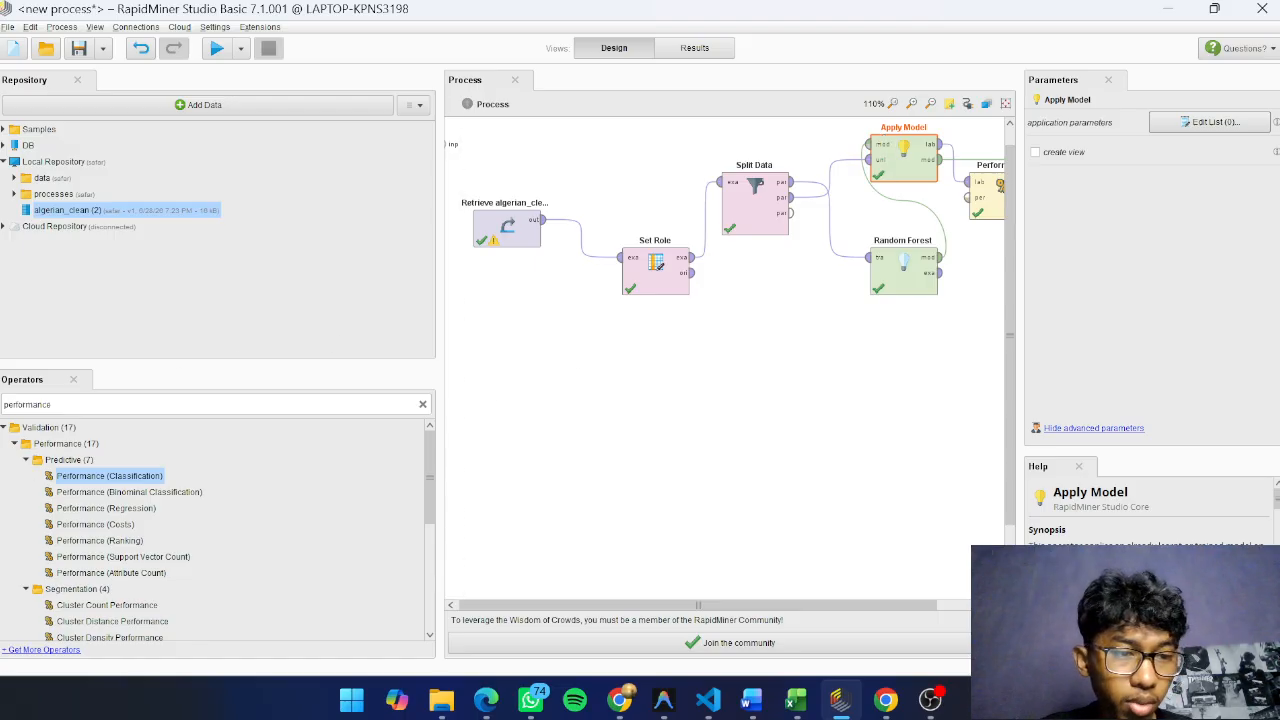
Add a second Apply Model operator to the process from an operator search for "apply", and delete it
double_click(108, 405)
key(BackSpace)
text(apply)
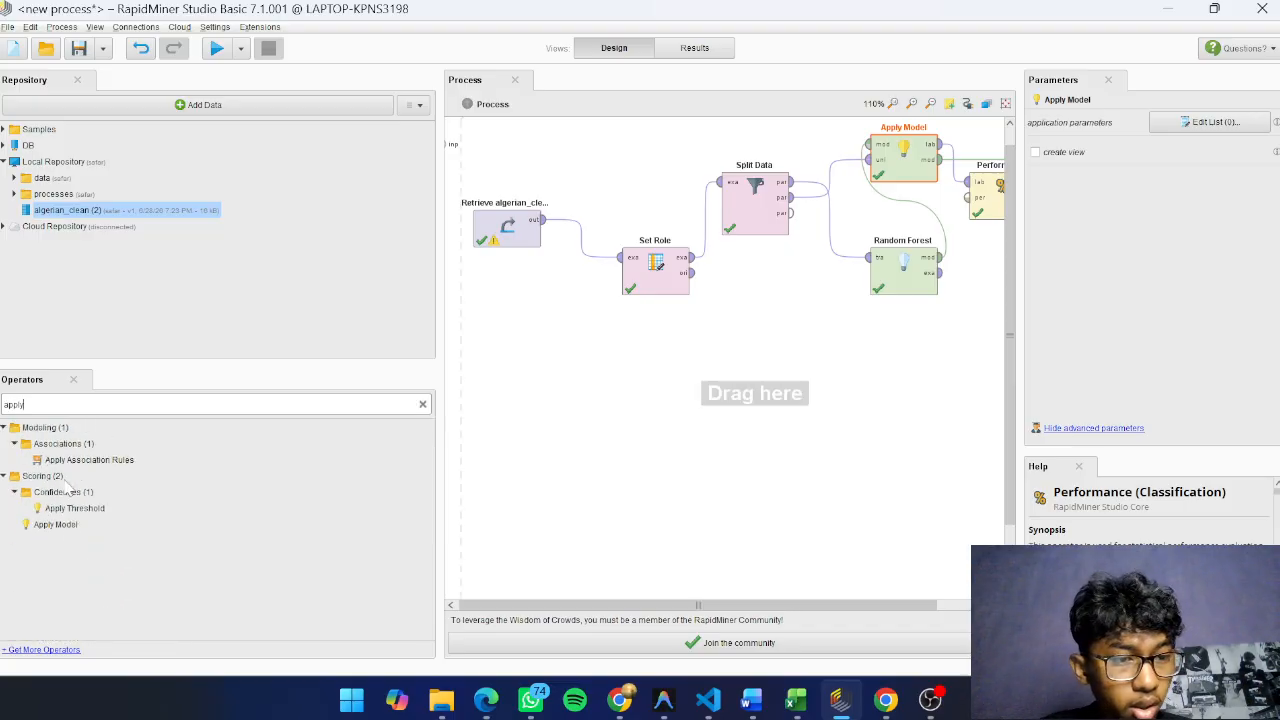
drag(58, 528, 540, 416)
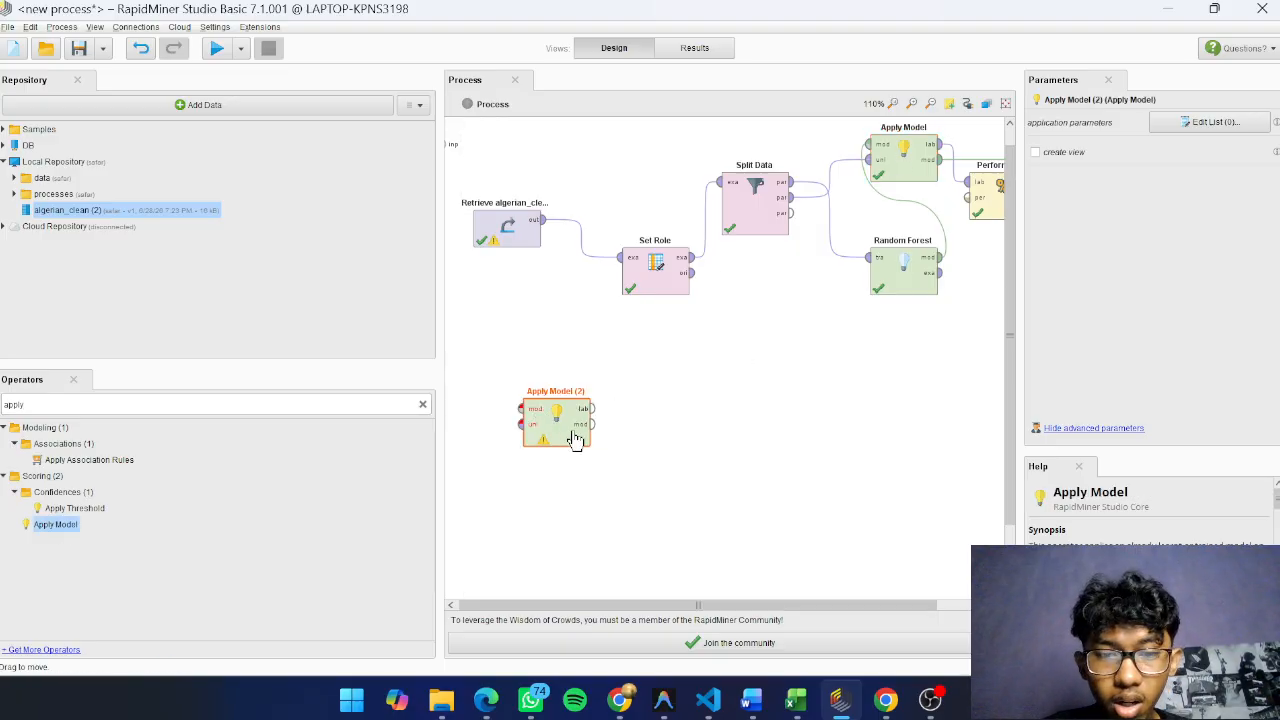
key(Delete)
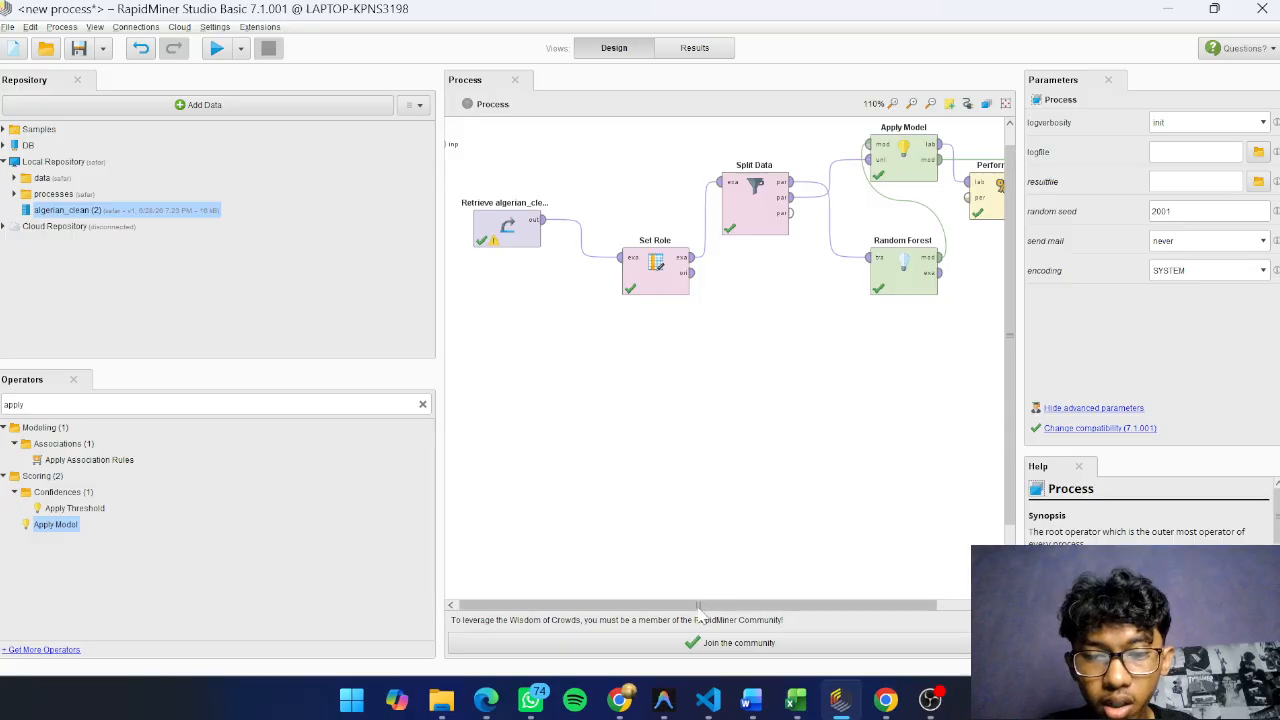
Review the evaluation criteria available and enabled in the Performance (Classification) operator
drag(698, 606, 756, 606)
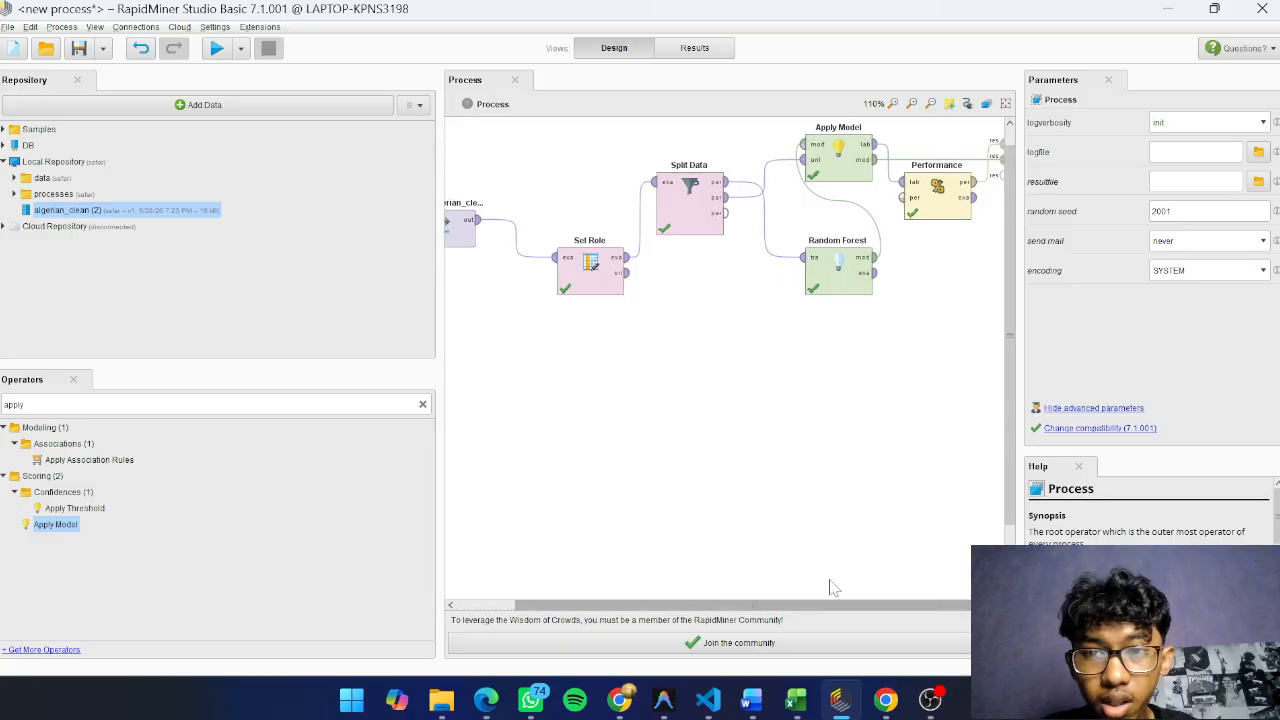
click(955, 205)
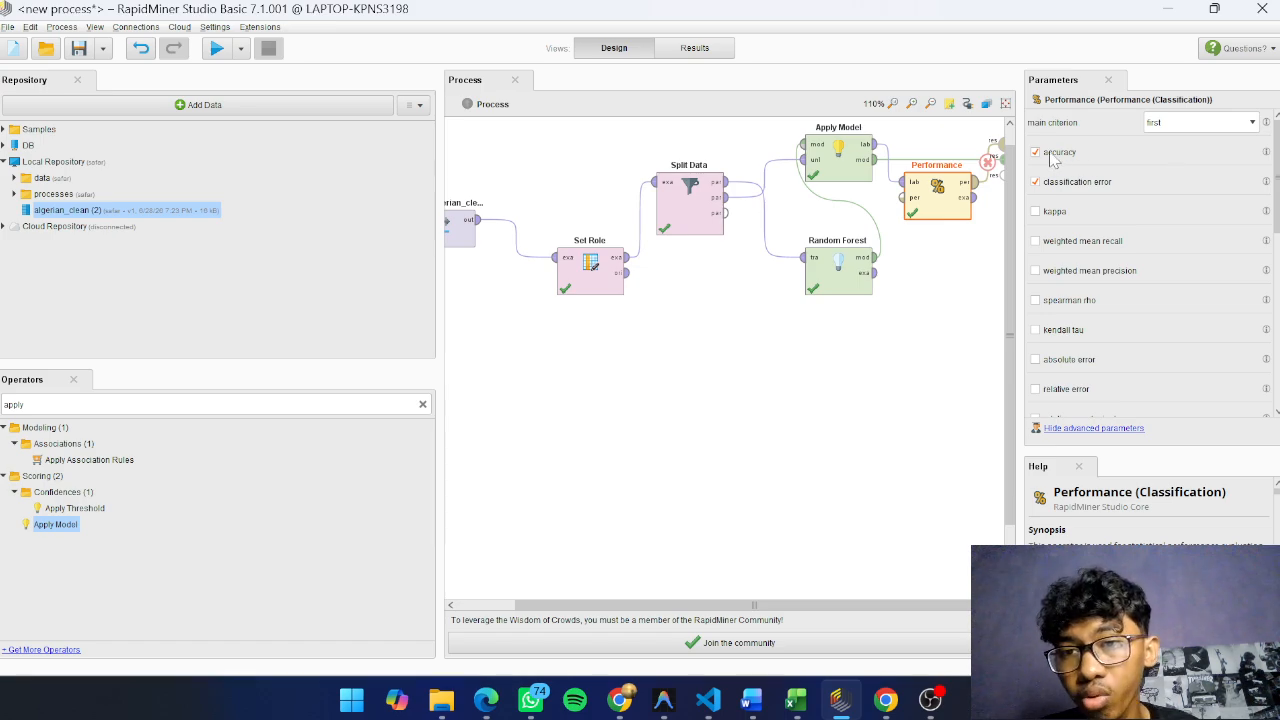
scroll(1078, 186, down, 6)
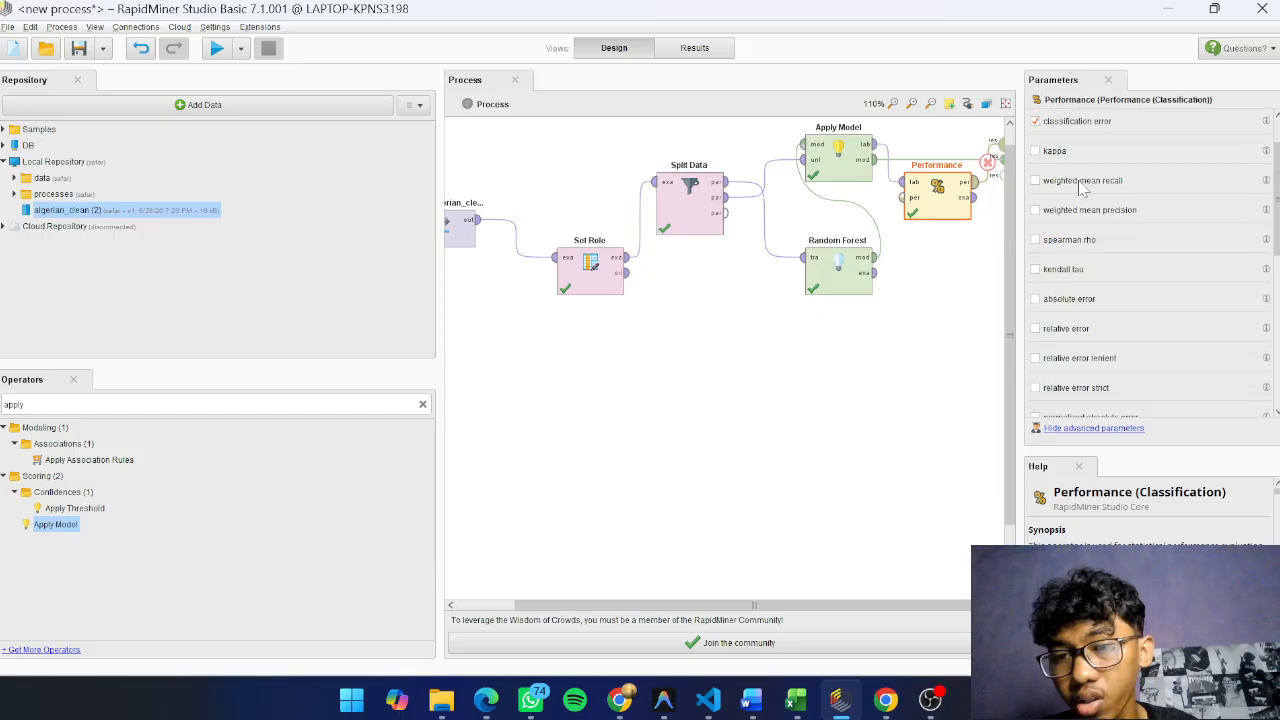
scroll(1078, 186, down, 3)
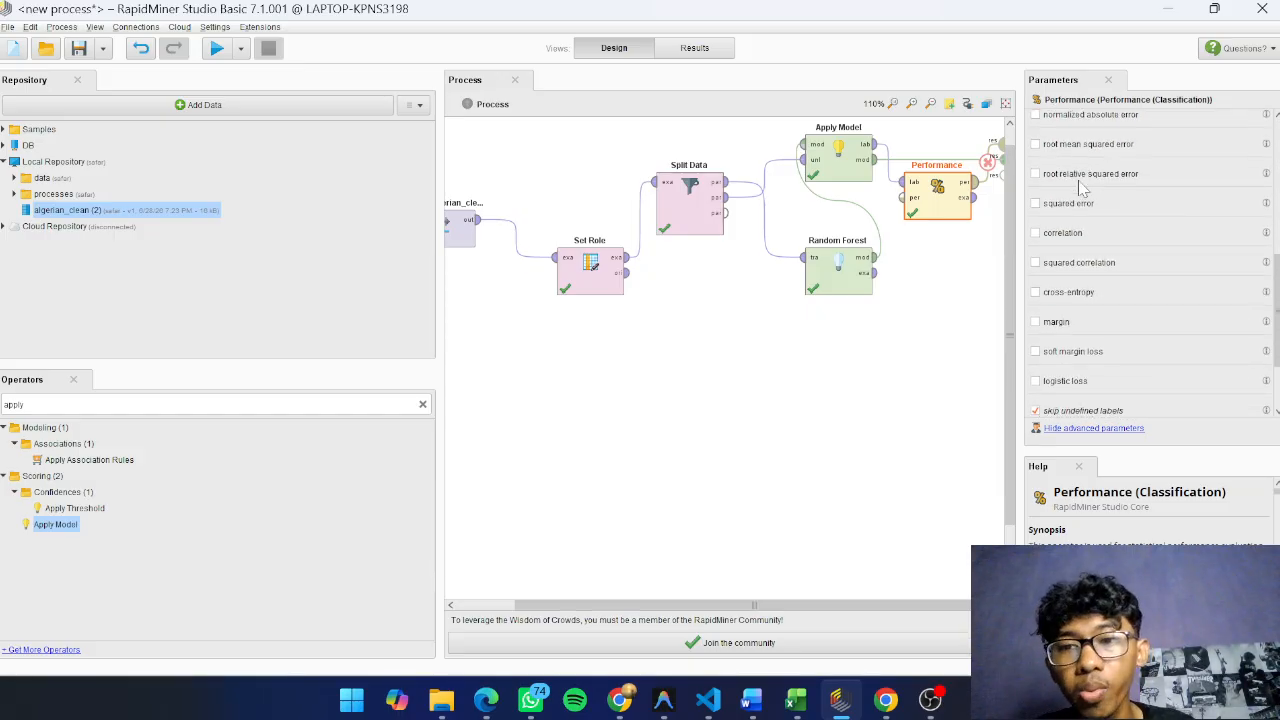
scroll(1078, 186, up, 1)
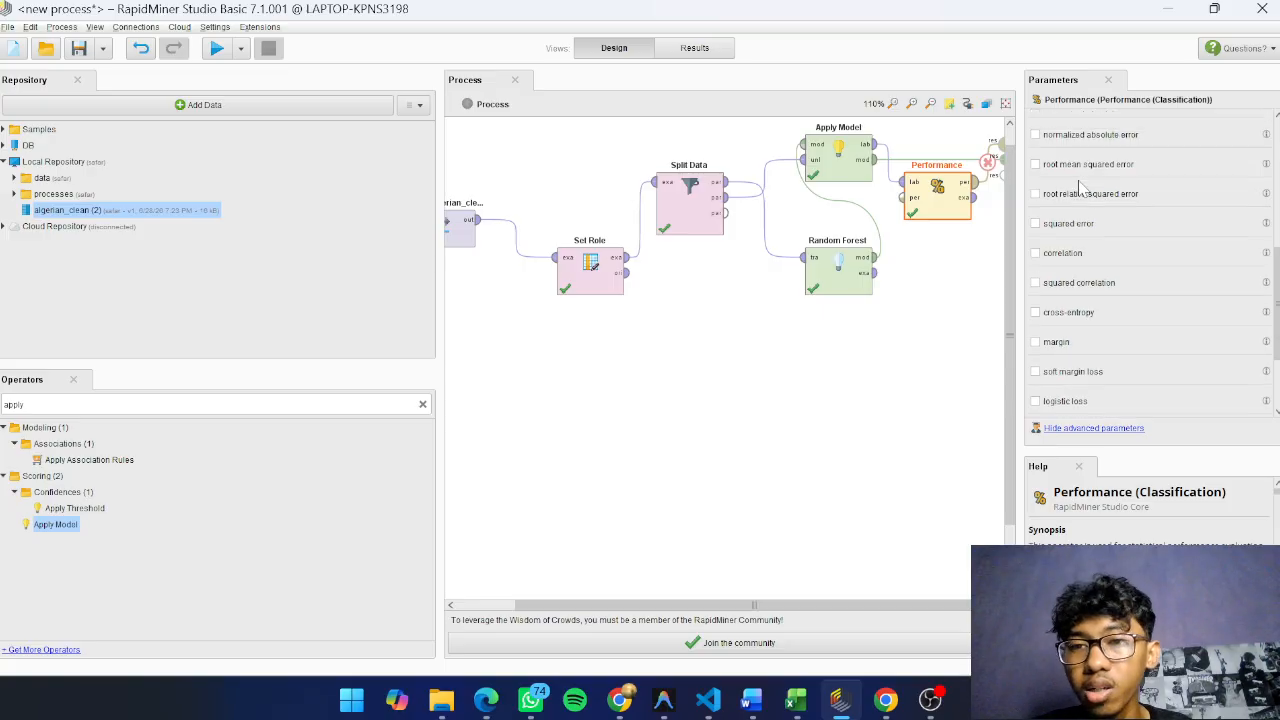
scroll(1078, 186, up, 5)
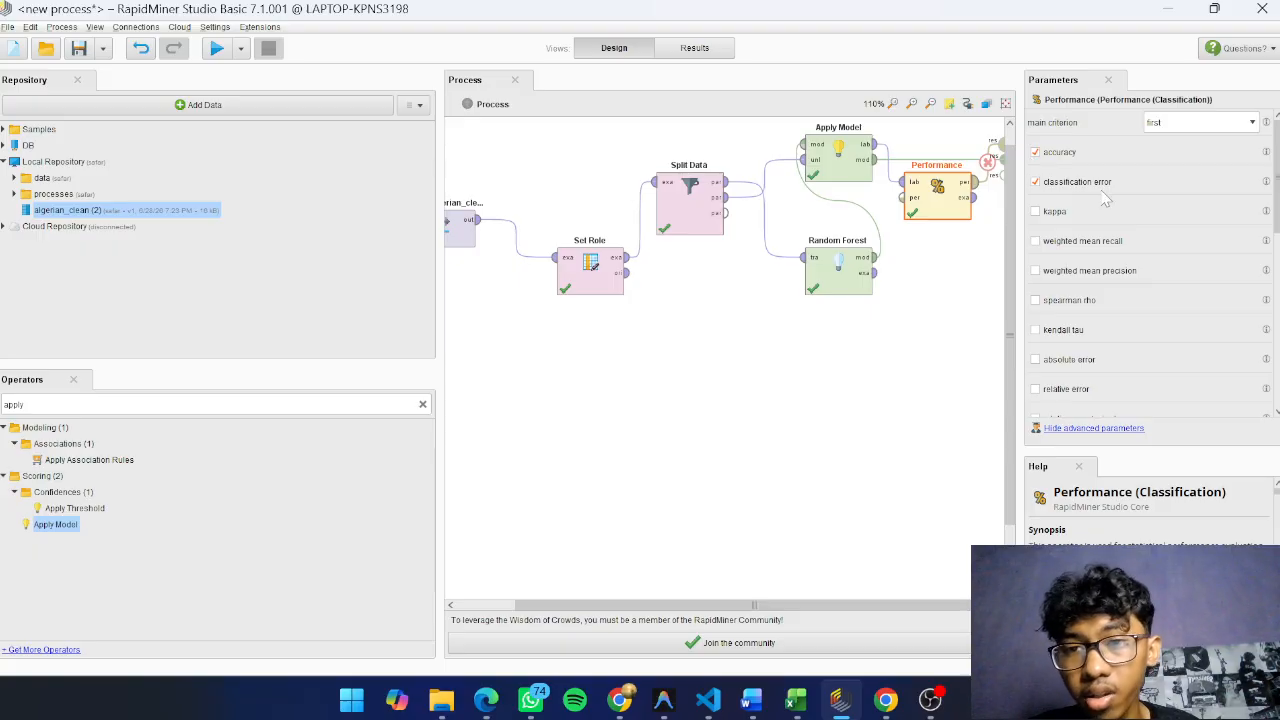
click(929, 315)
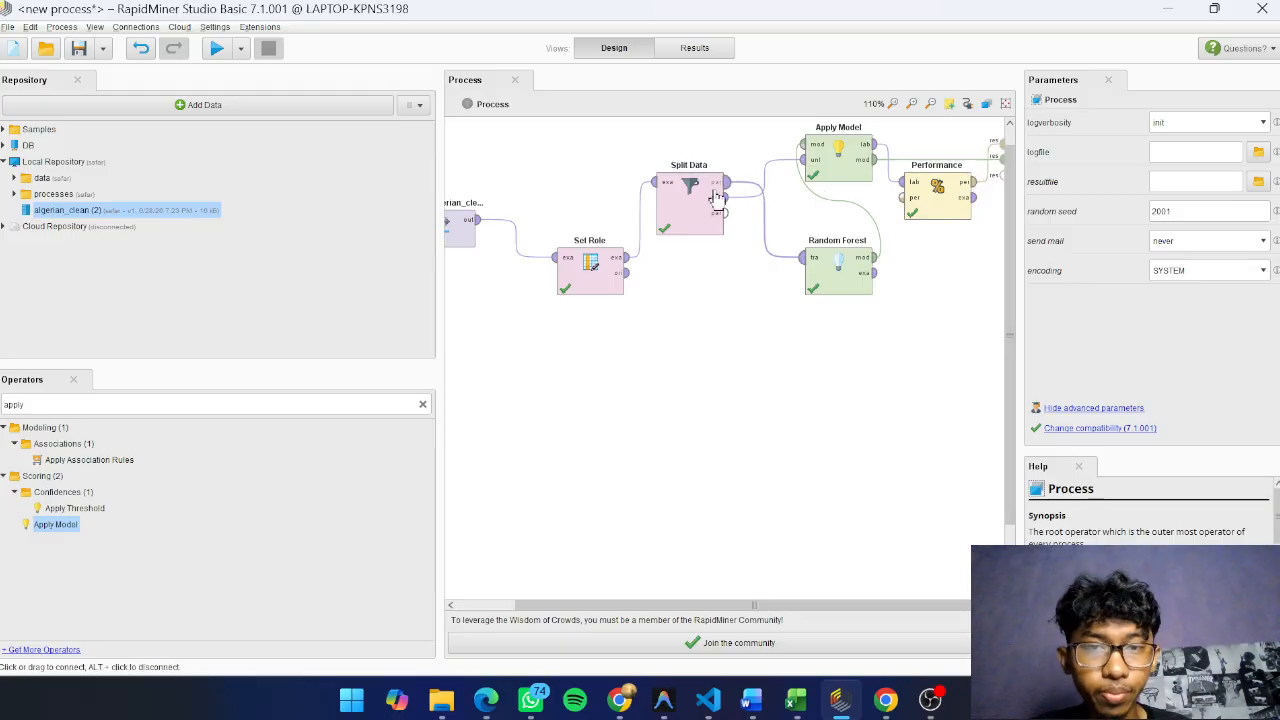
Run the process and show the accuracy table of the PerformanceVector result
click(218, 52)
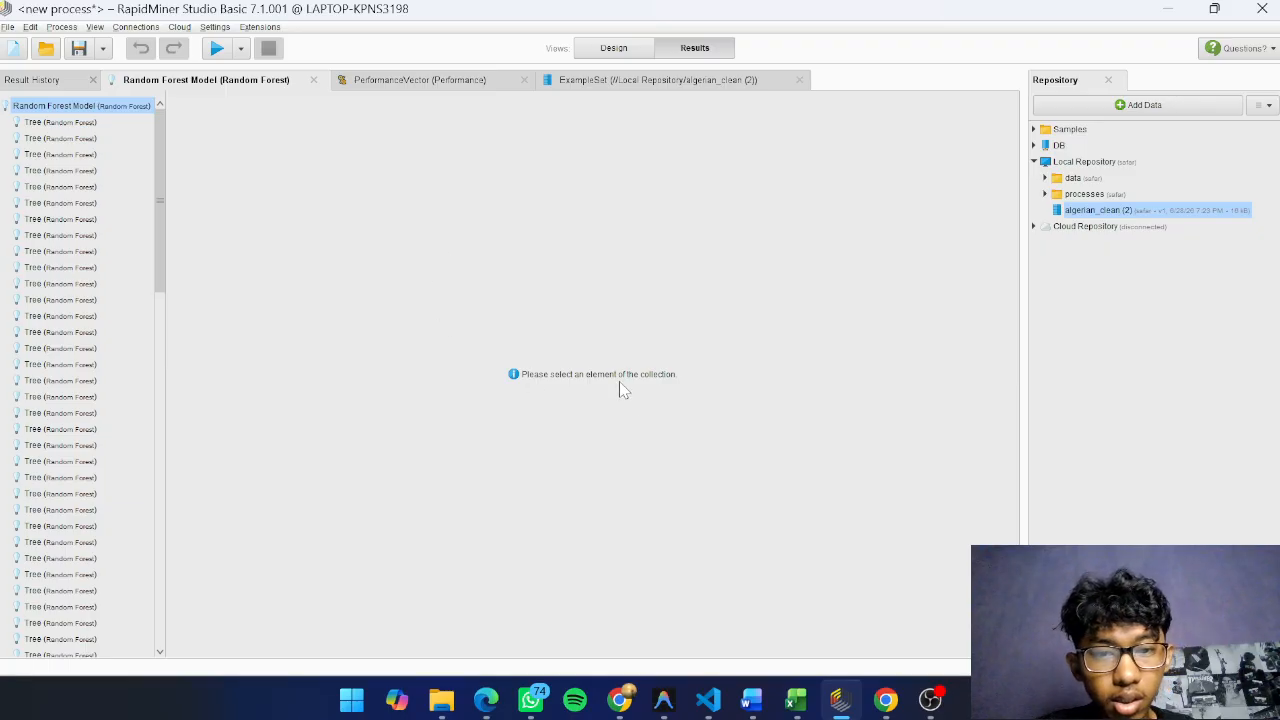
click(410, 82)
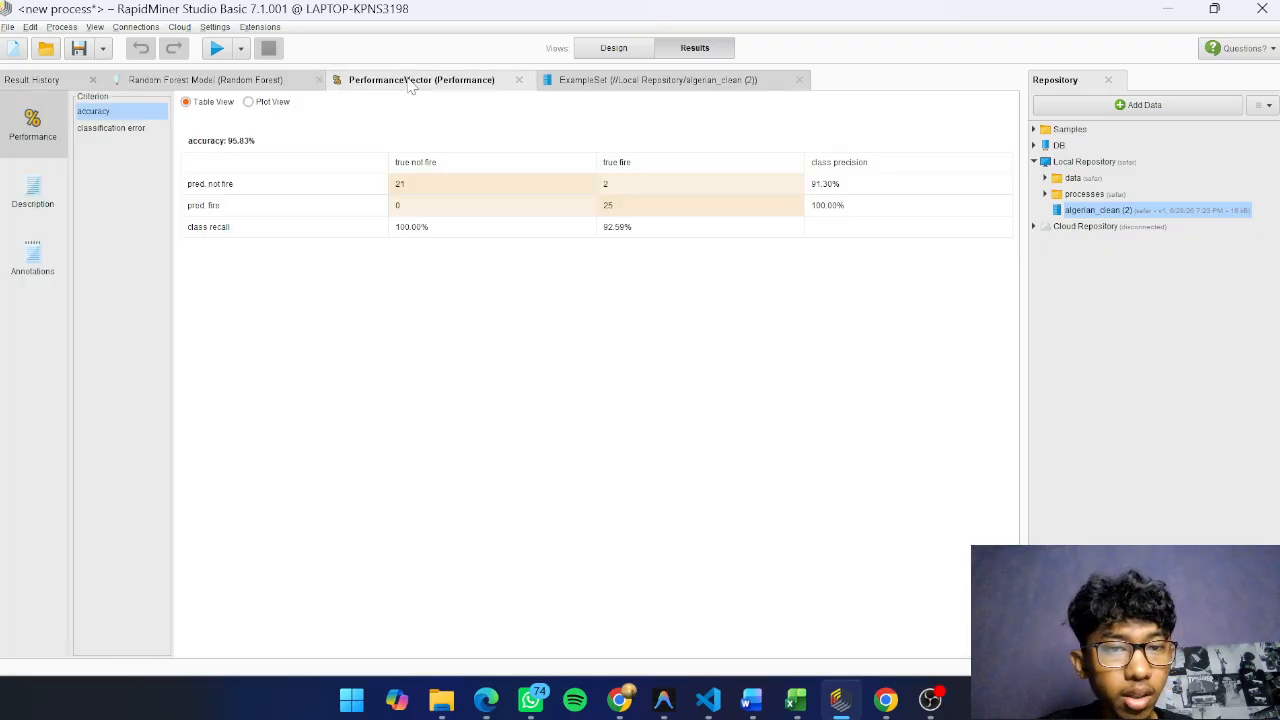
View the graphs of the first and third trees in the Random Forest Model result
click(245, 82)
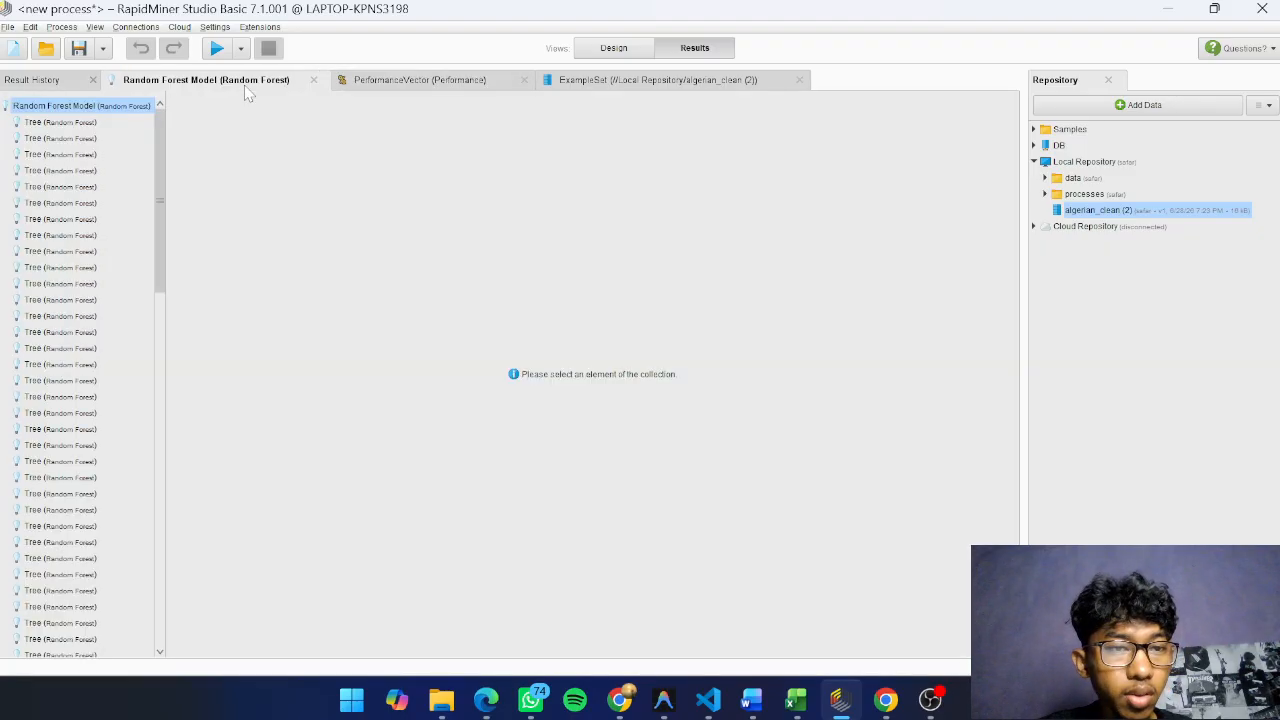
click(62, 124)
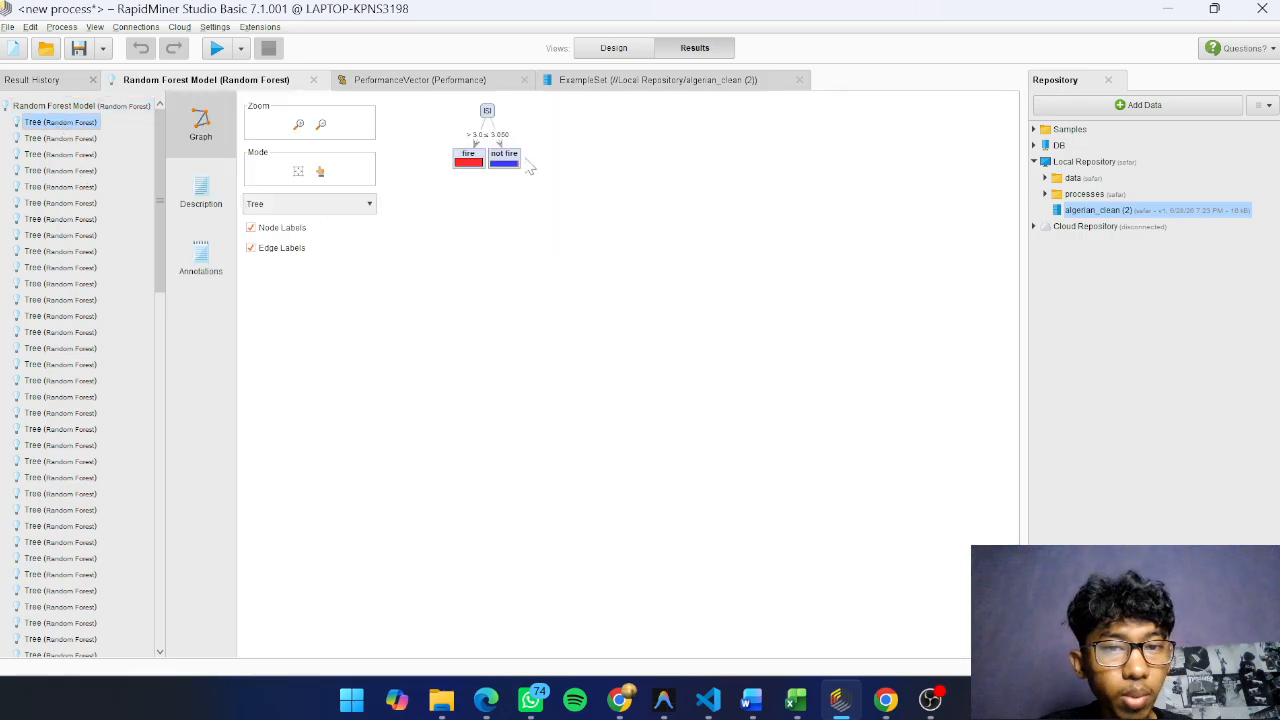
click(66, 154)
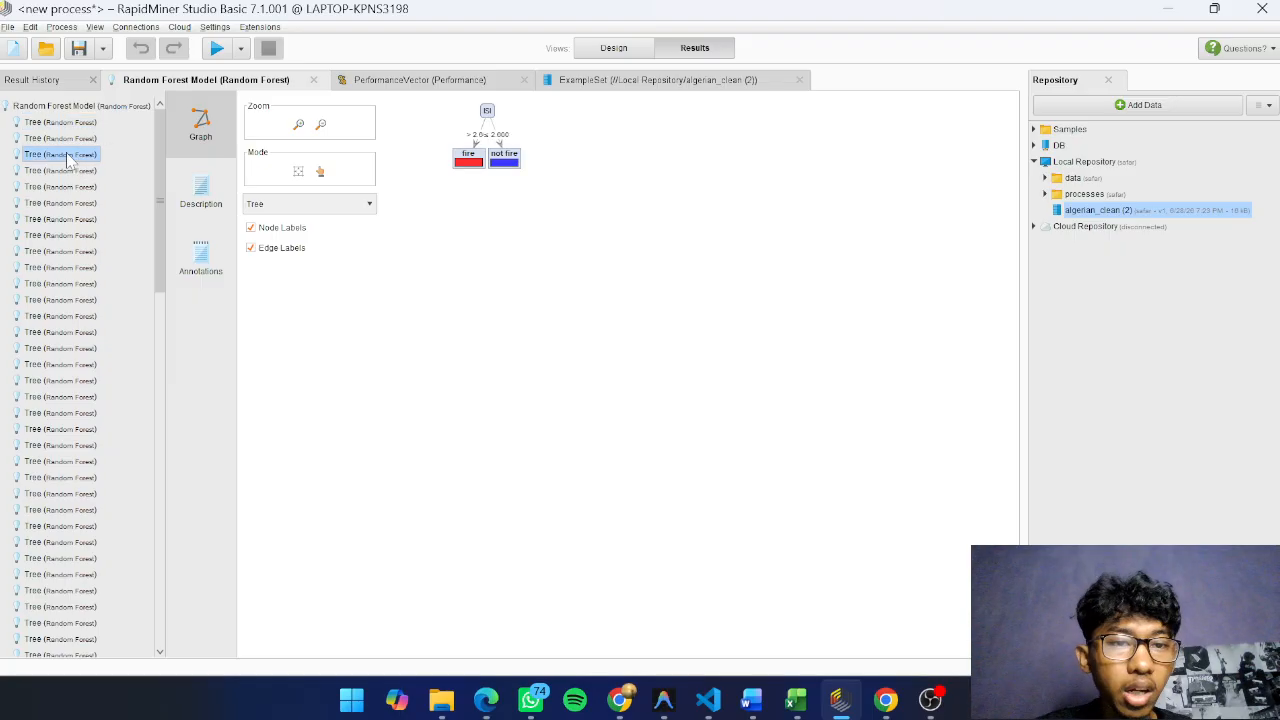
View the graphs of several more trees further down the Random Forest Model list
click(58, 251)
scroll(58, 251, down, 10)
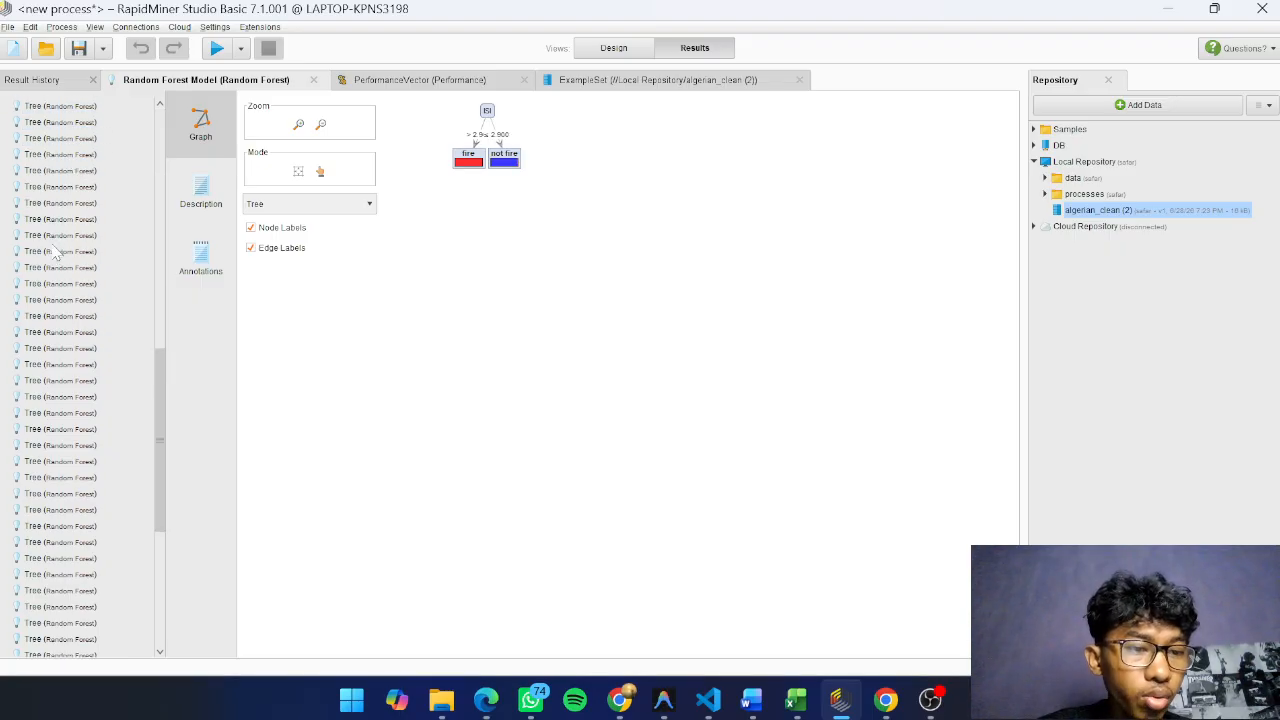
click(16, 426)
click(58, 505)
click(58, 553)
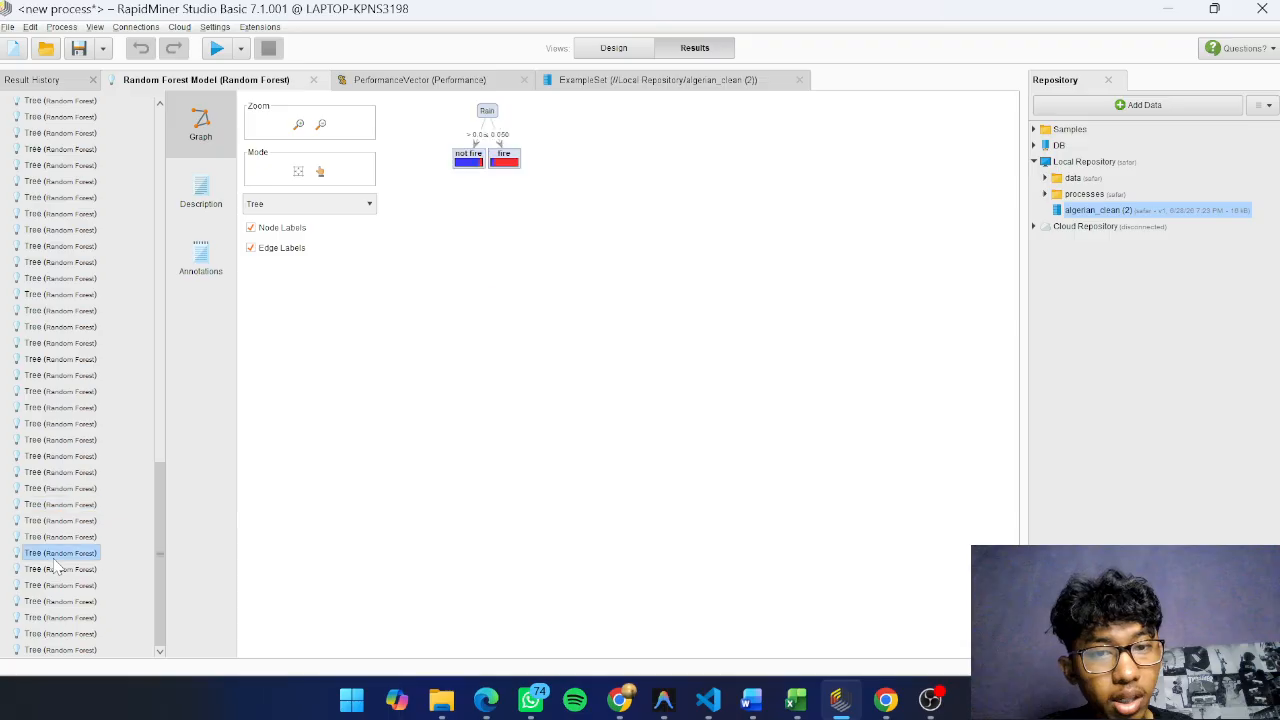
click(66, 508)
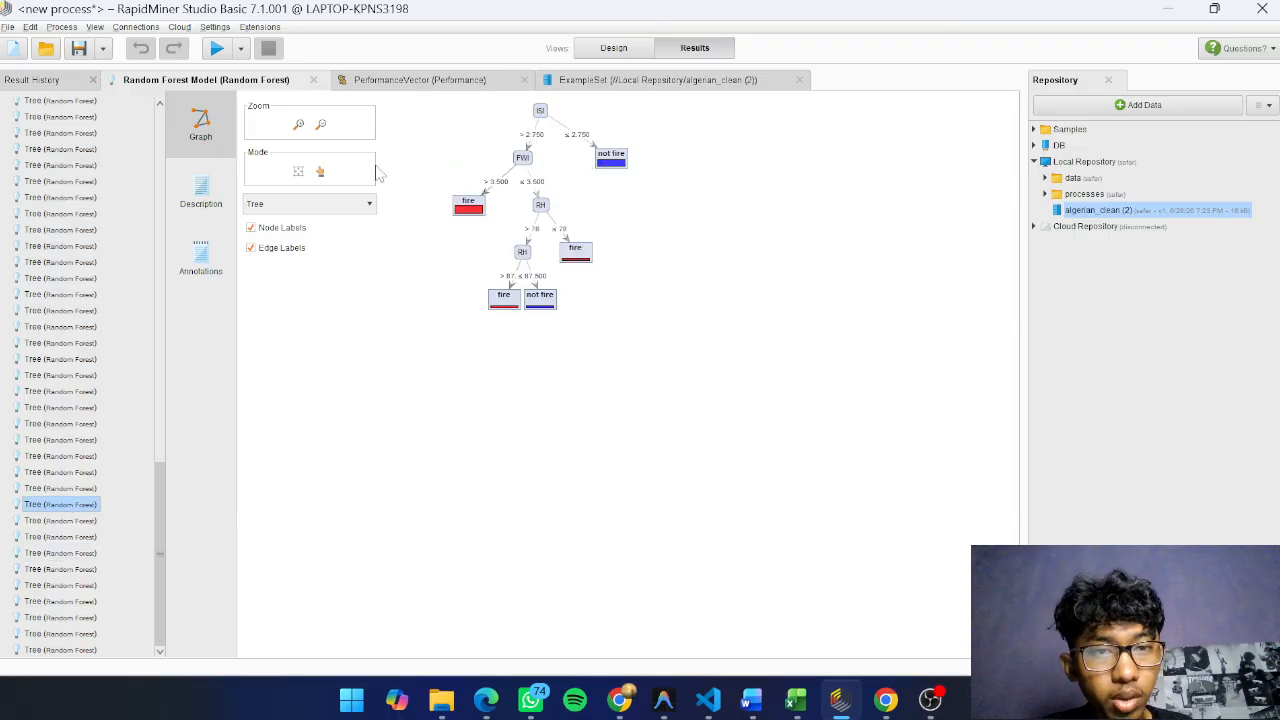
Review the PerformanceVector accuracy table alongside the attribute and class rows of the algerian_clean ExampleSet
click(396, 84)
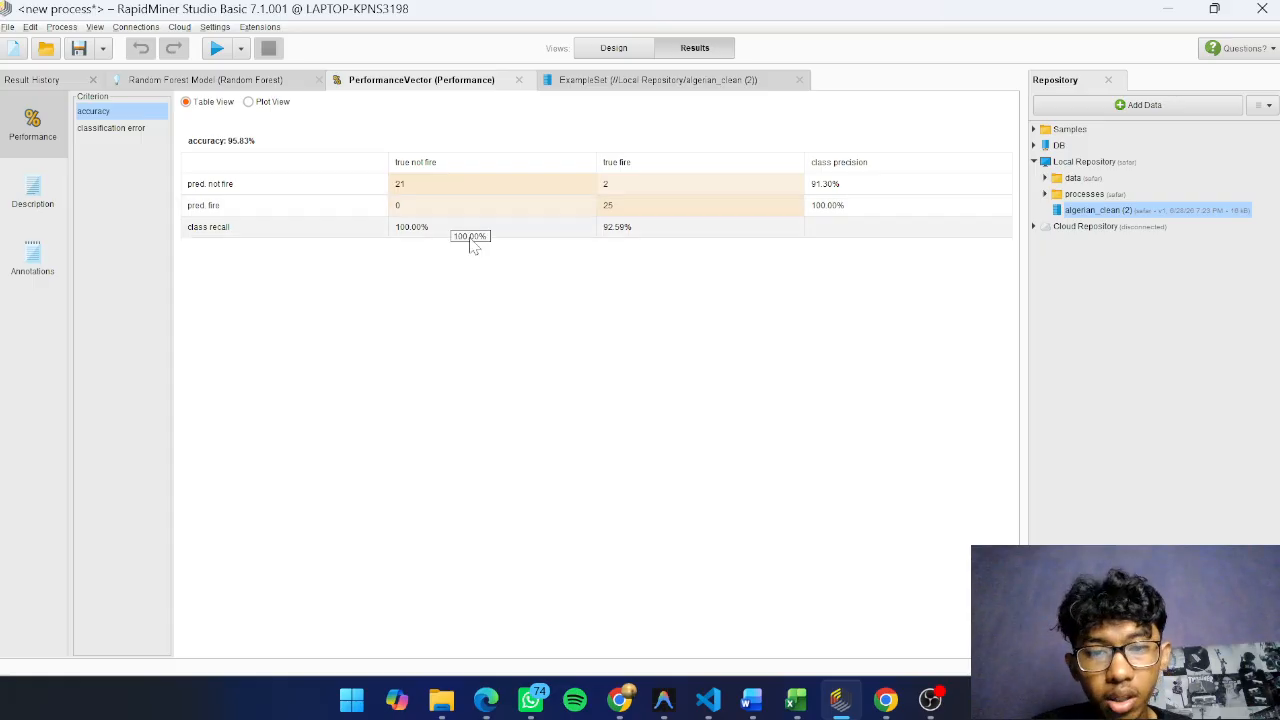
click(650, 81)
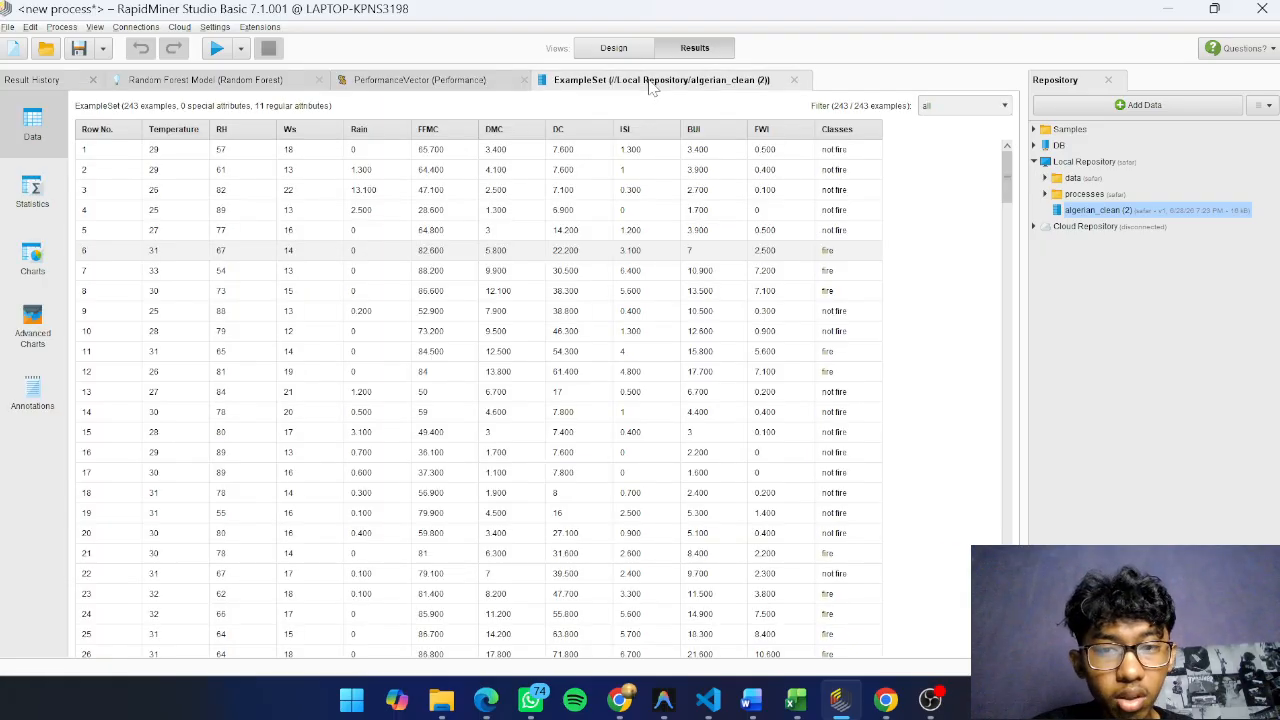
scroll(437, 293, down, 5)
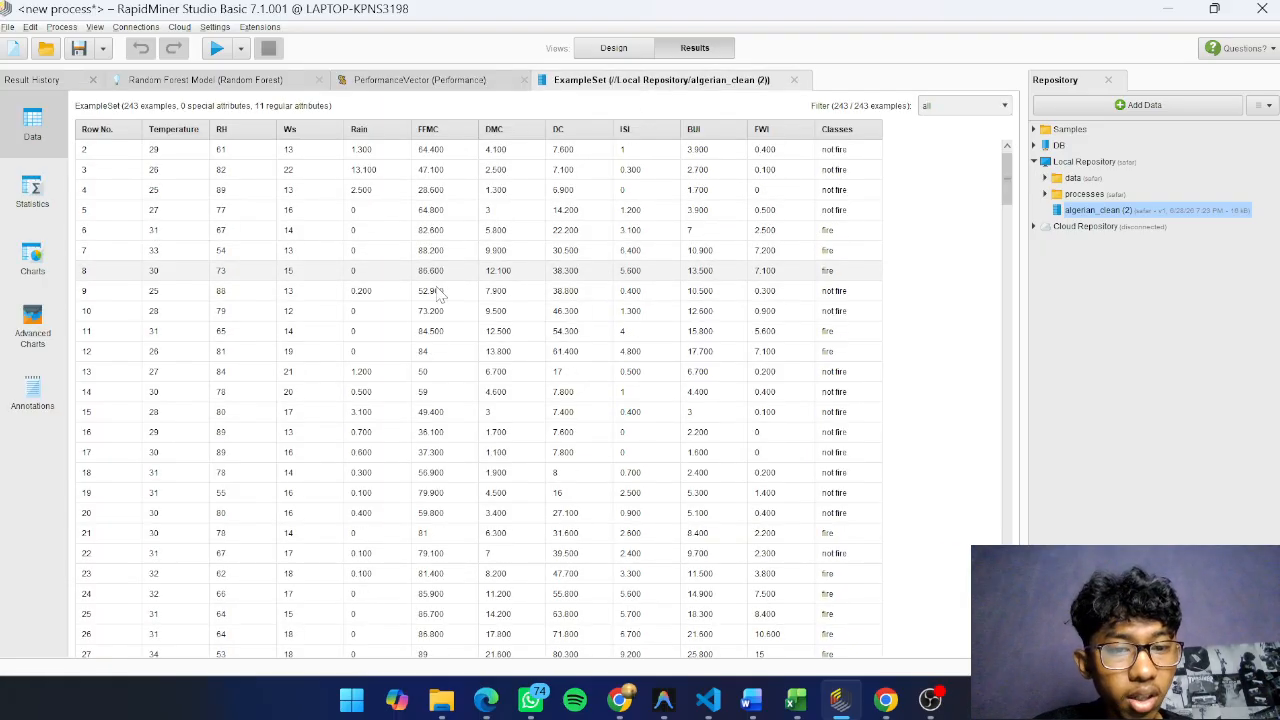
scroll(437, 293, down, 8)
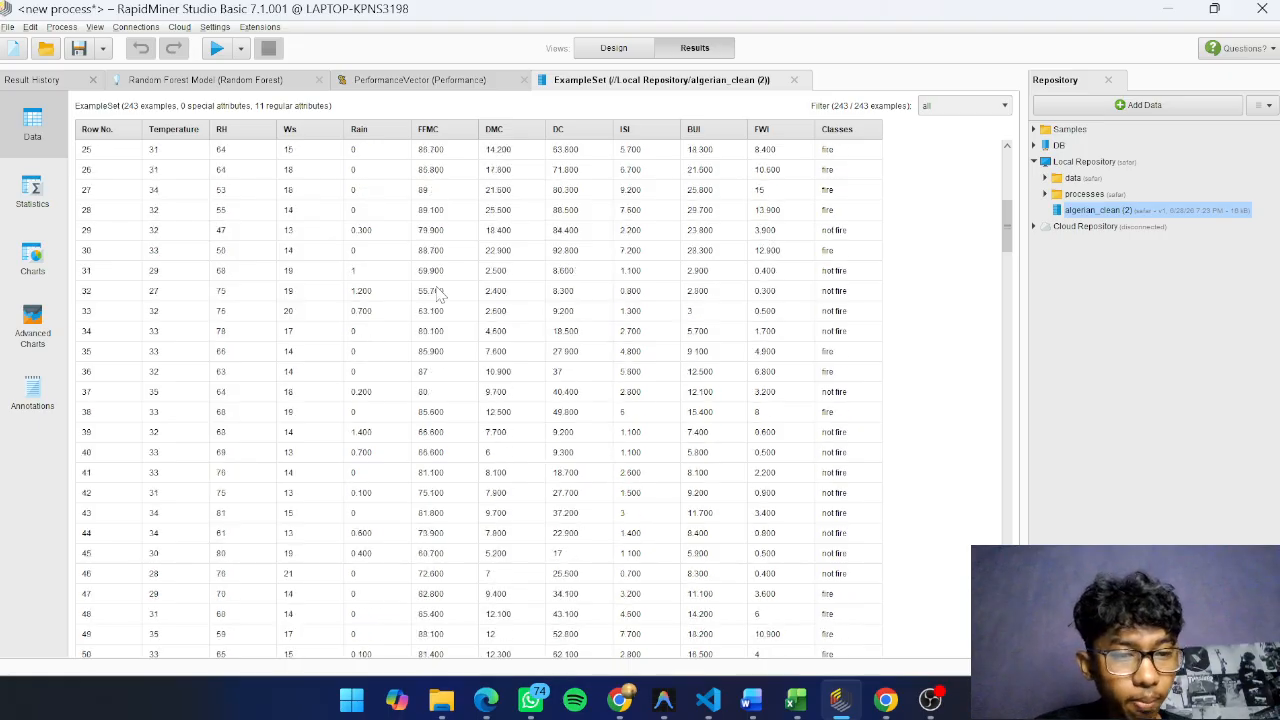
scroll(437, 293, down, 12)
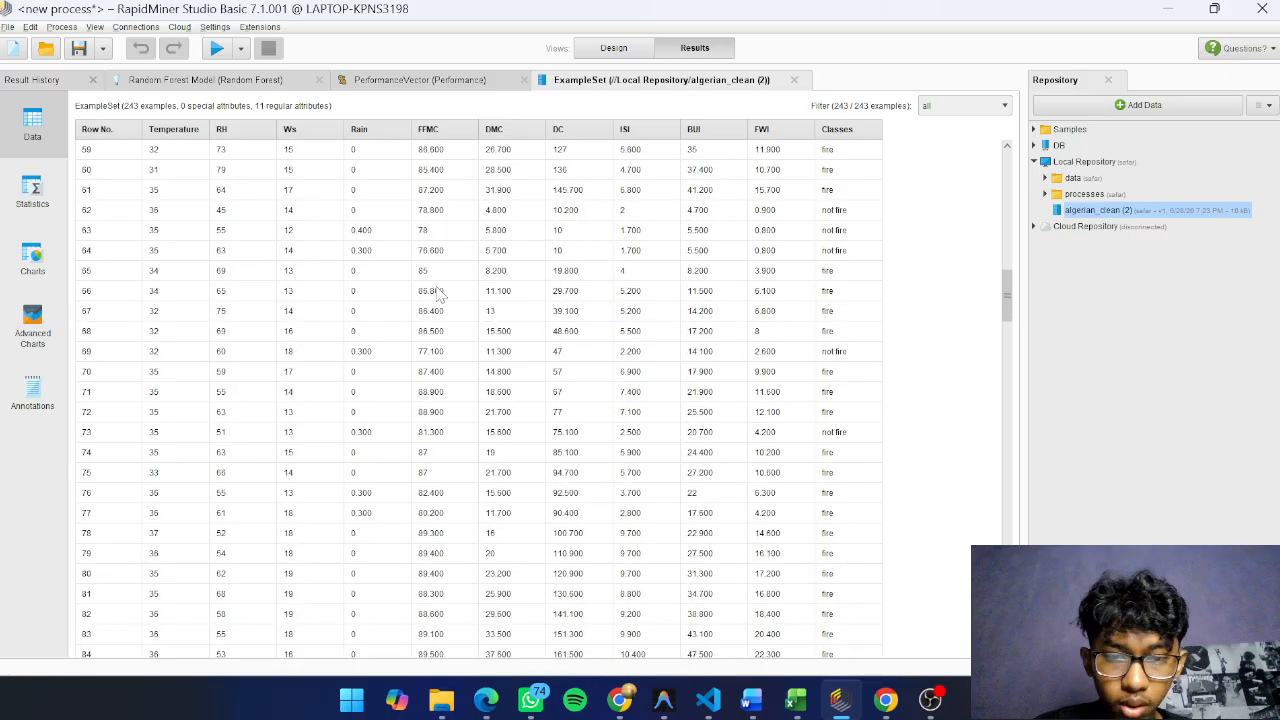
scroll(437, 293, down, 4)
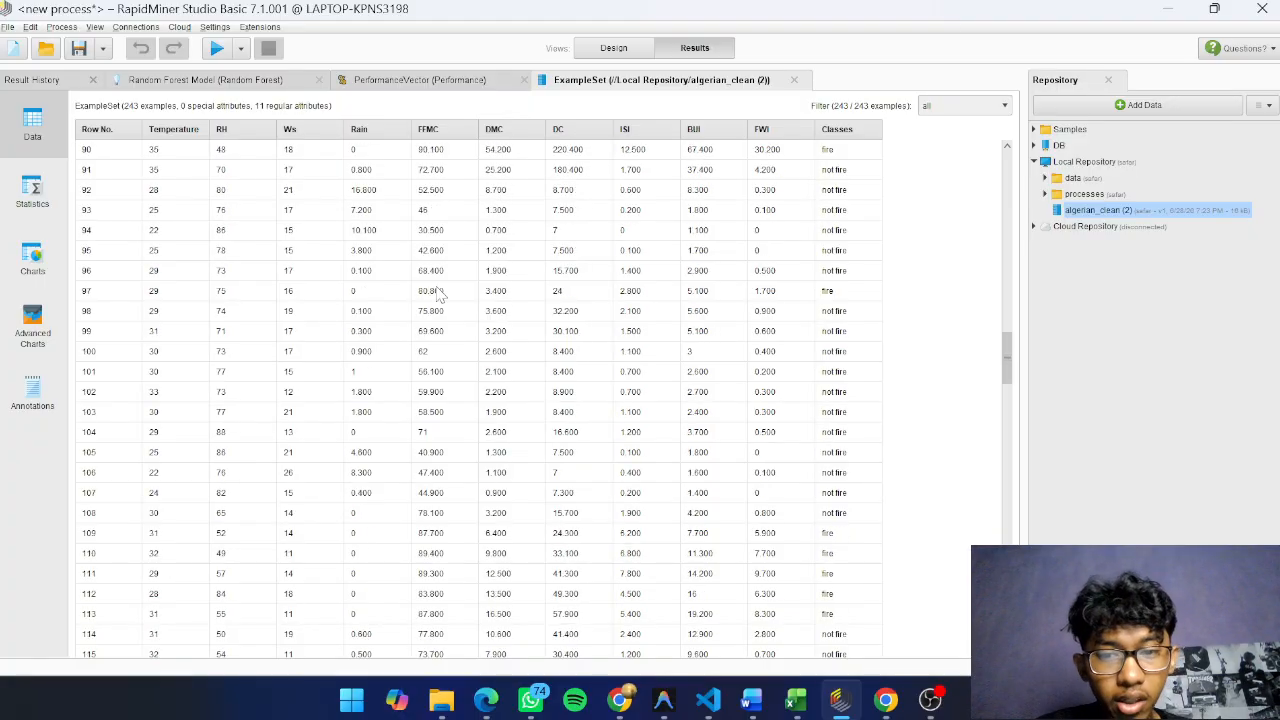
scroll(437, 293, up, 1)
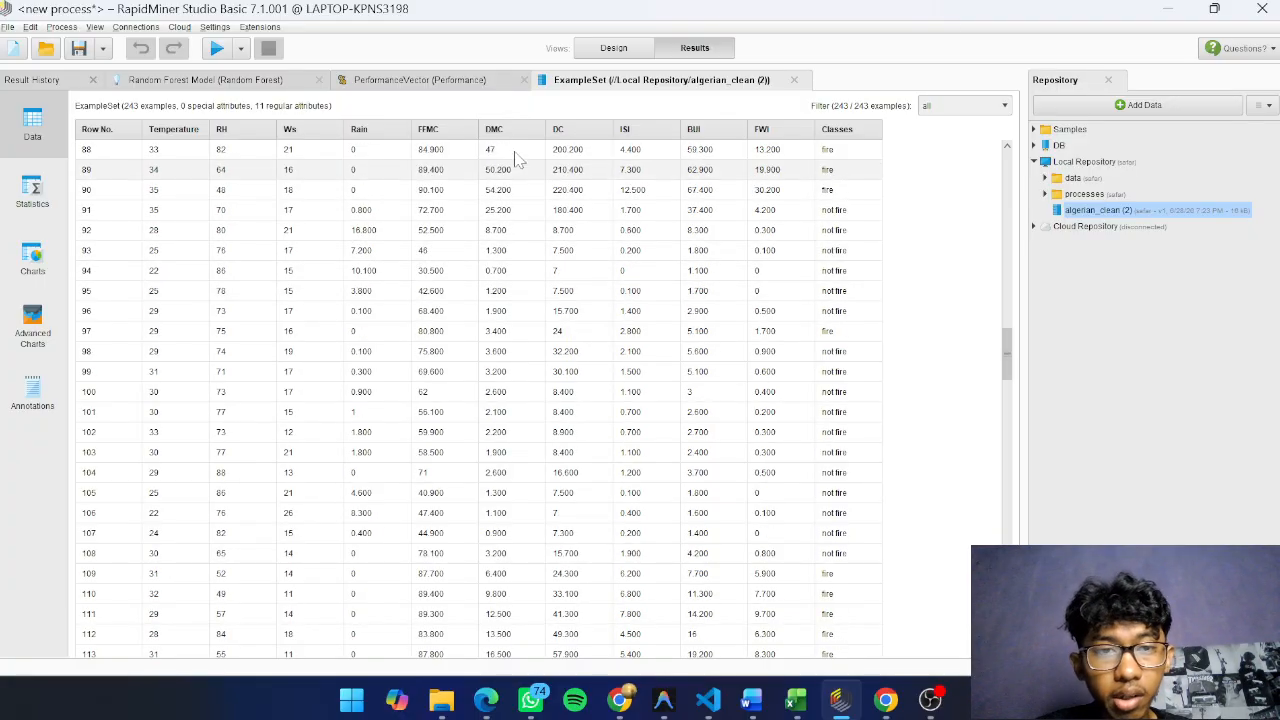
click(440, 82)
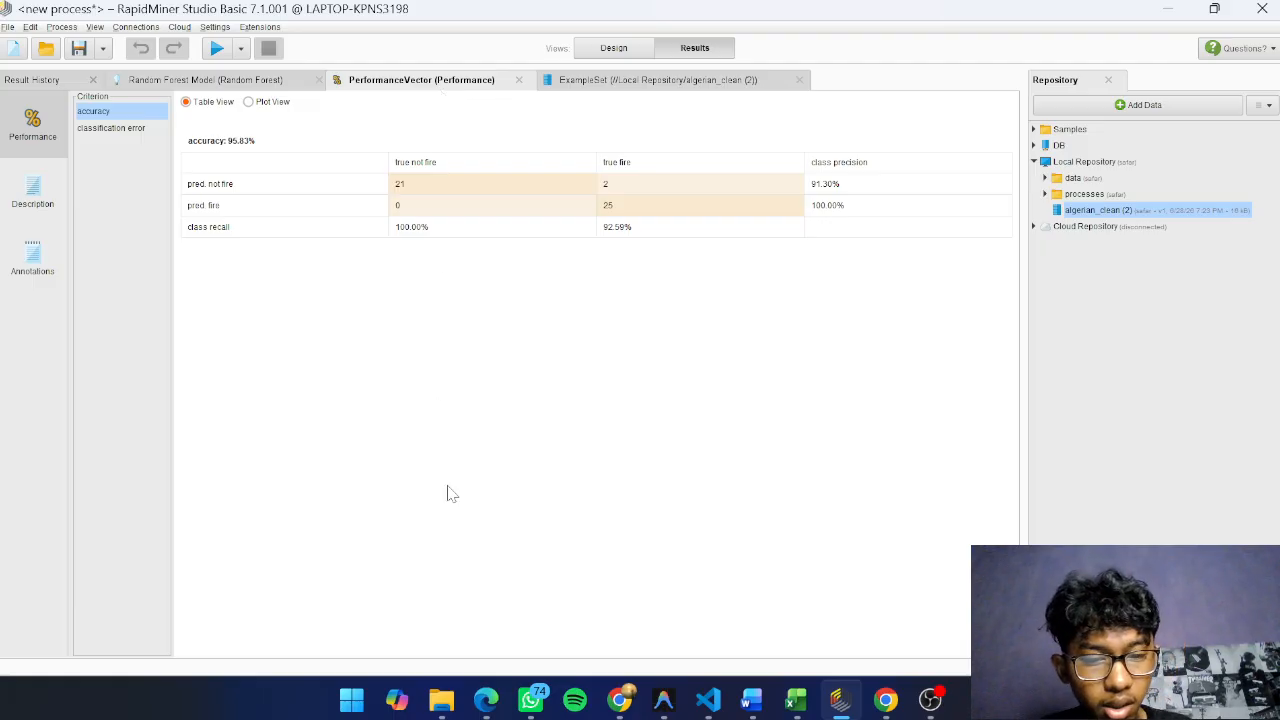
Switch to the forest fire classification paper PDF in Edge and read from the abstract to the process design in section 2.4
click(482, 706)
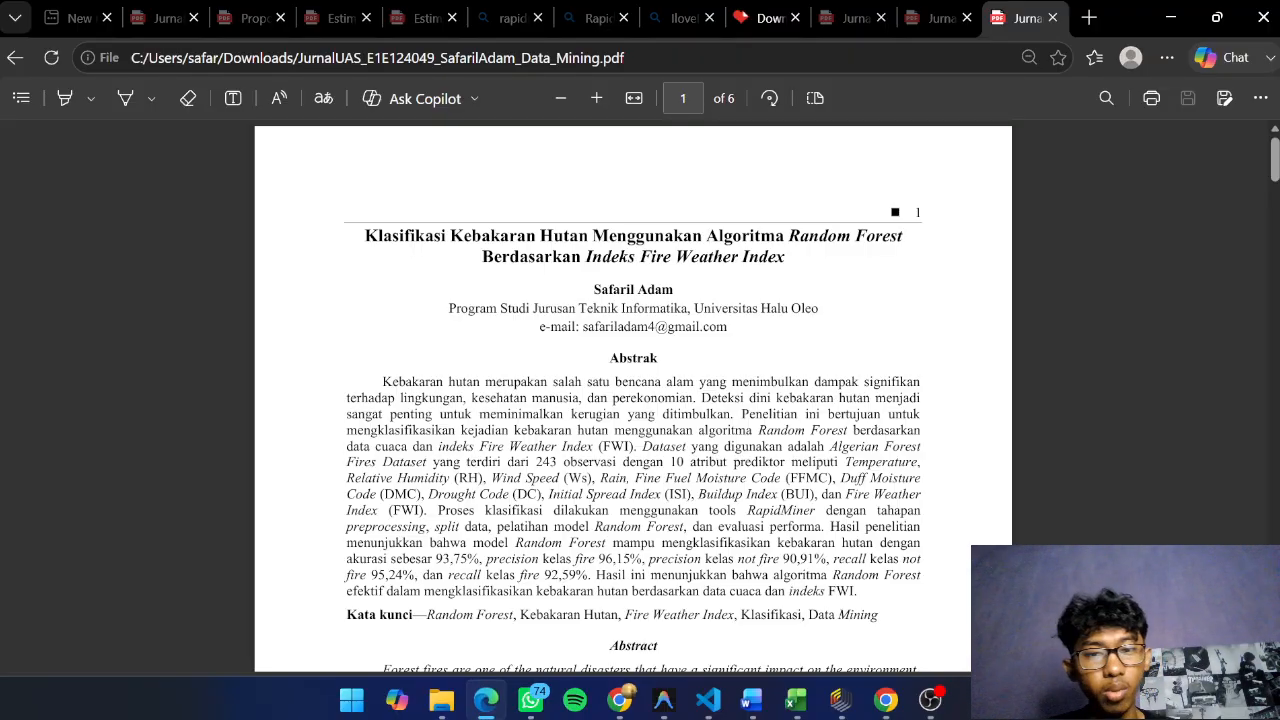
scroll(633, 395, down, 6)
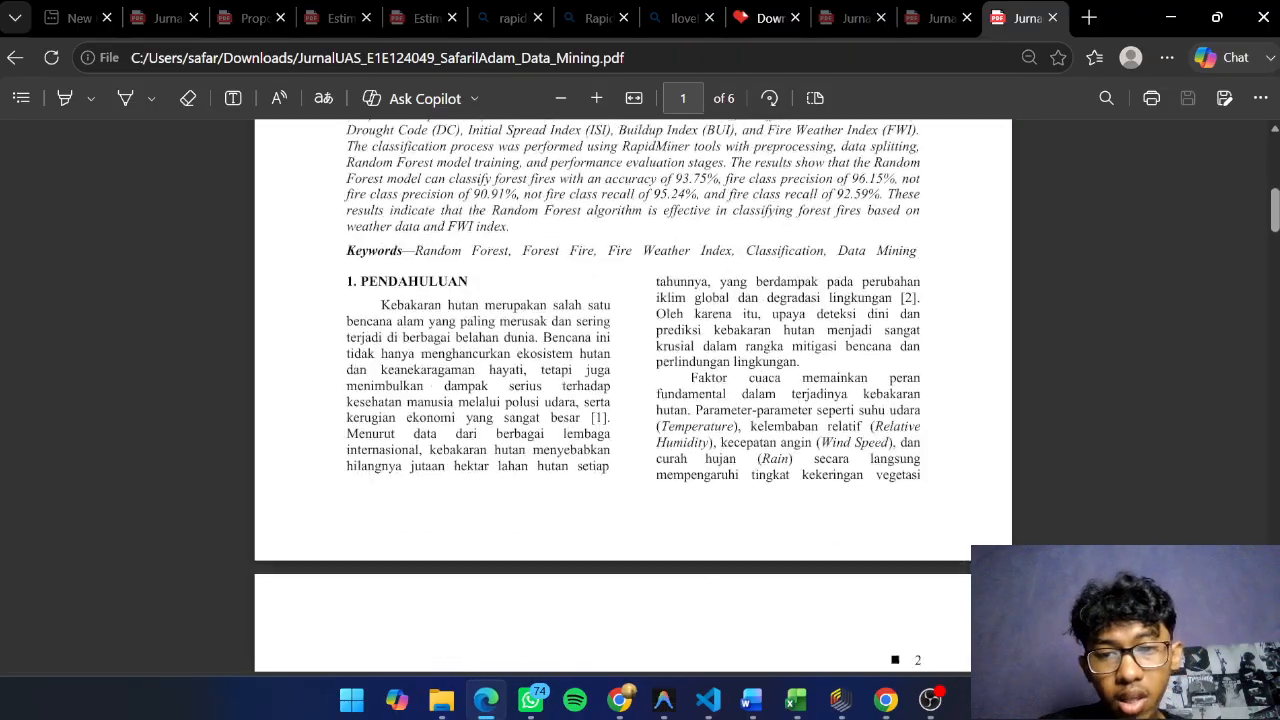
scroll(633, 395, down, 8)
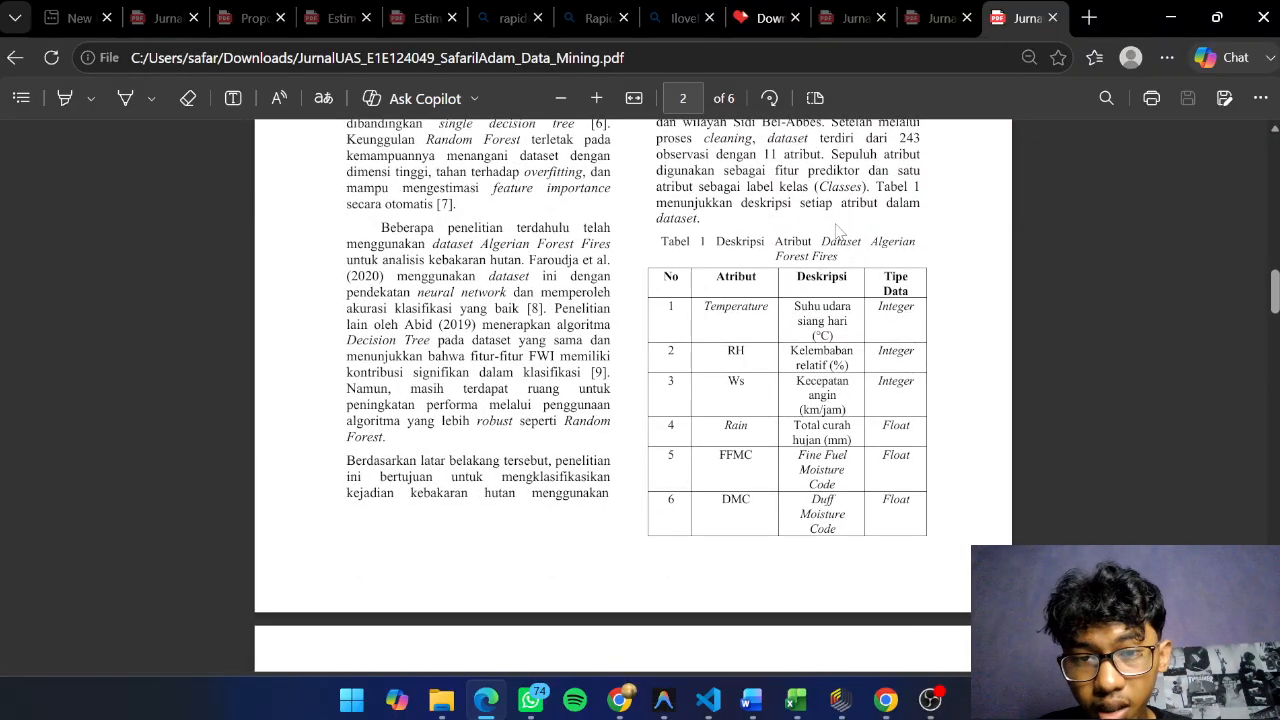
scroll(838, 230, down, 10)
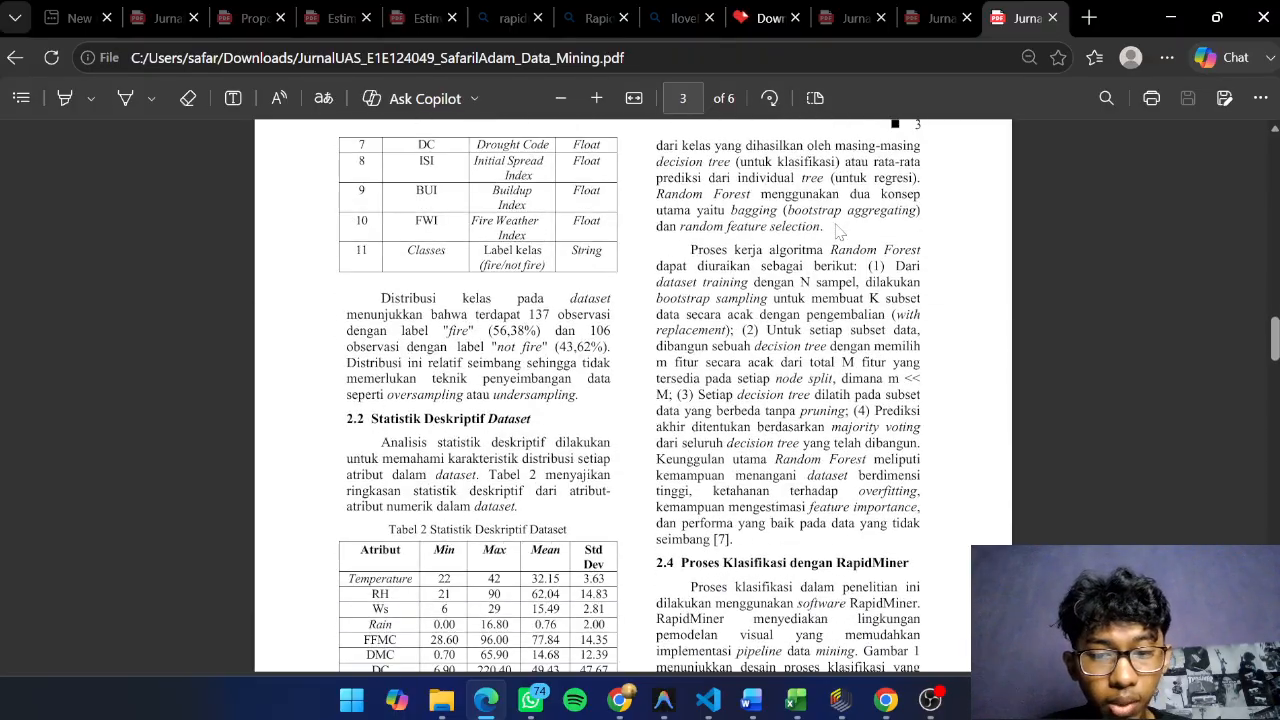
scroll(762, 443, down, 4)
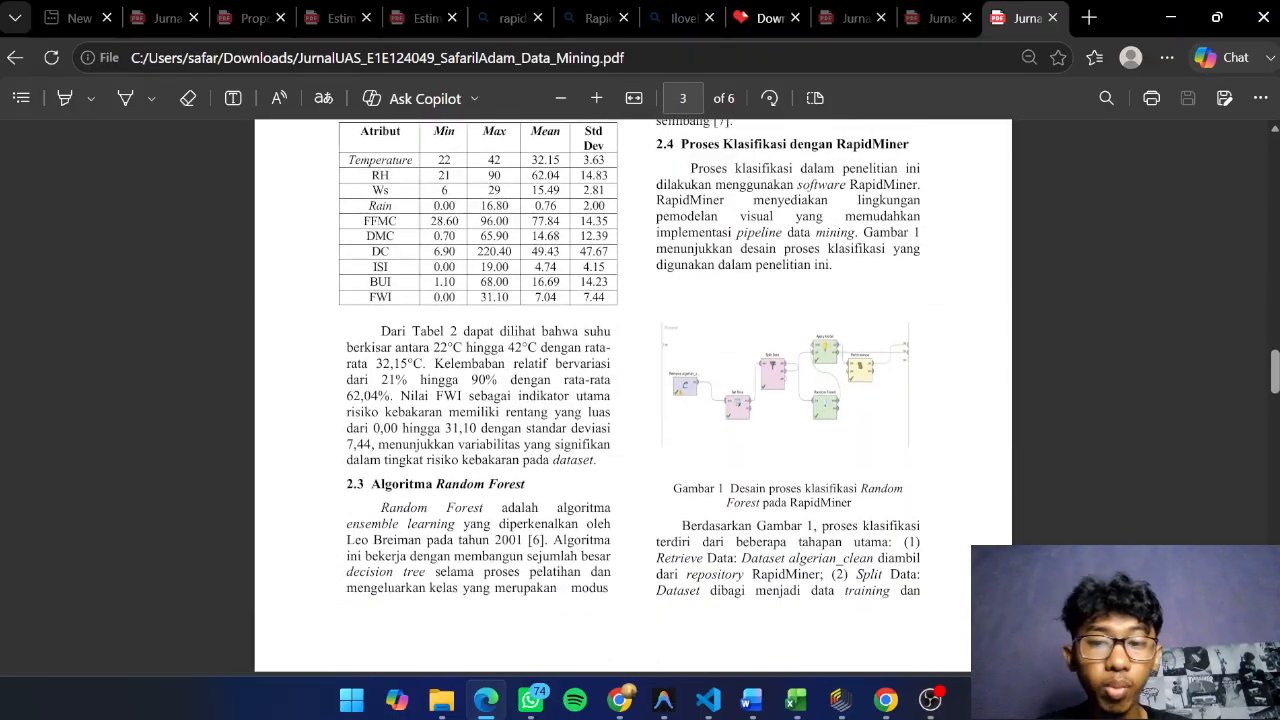
Read the paper's evaluation formulas in section 2.5 and the feature correlation analysis in section 3.1
scroll(762, 443, down, 10)
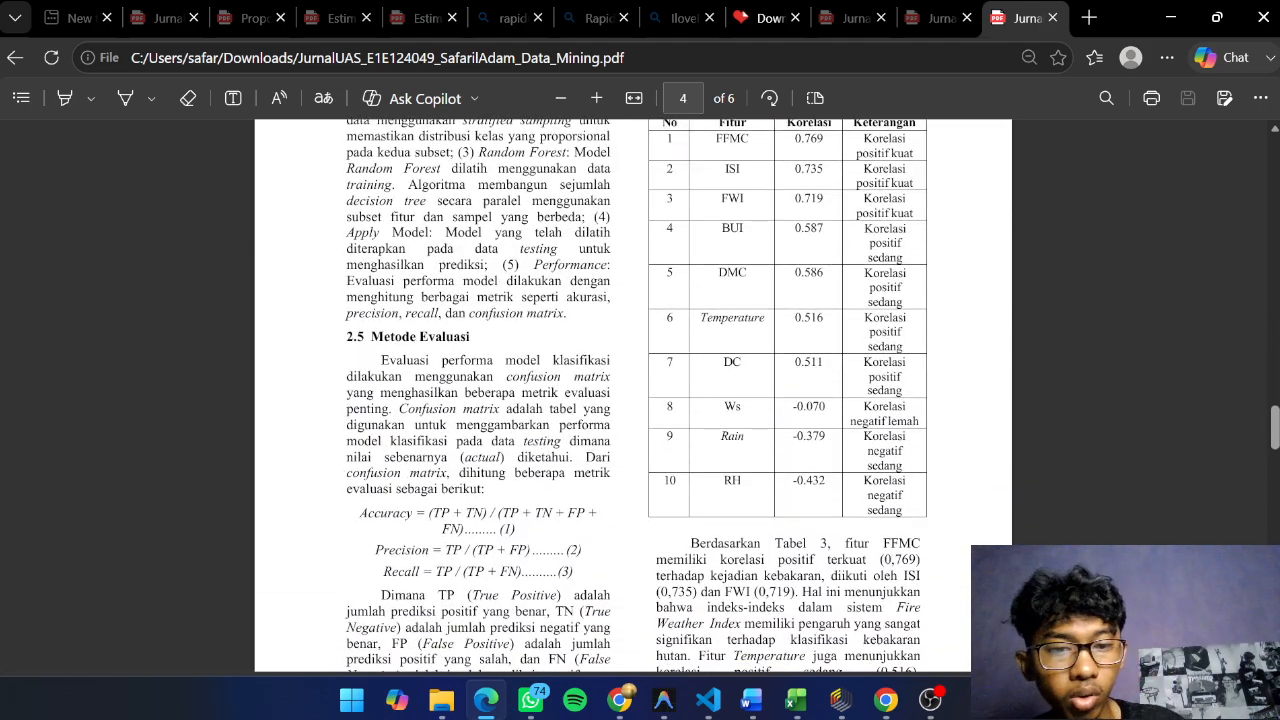
scroll(762, 443, down, 2)
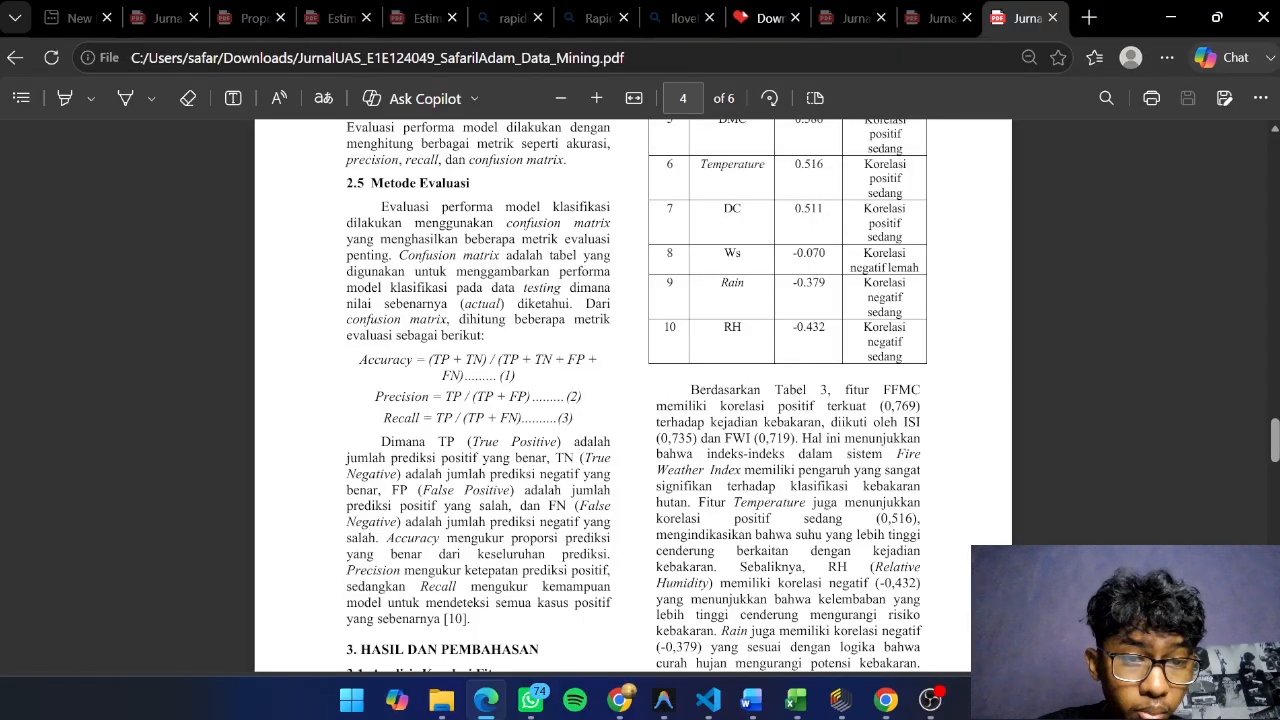
scroll(633, 395, down, 4)
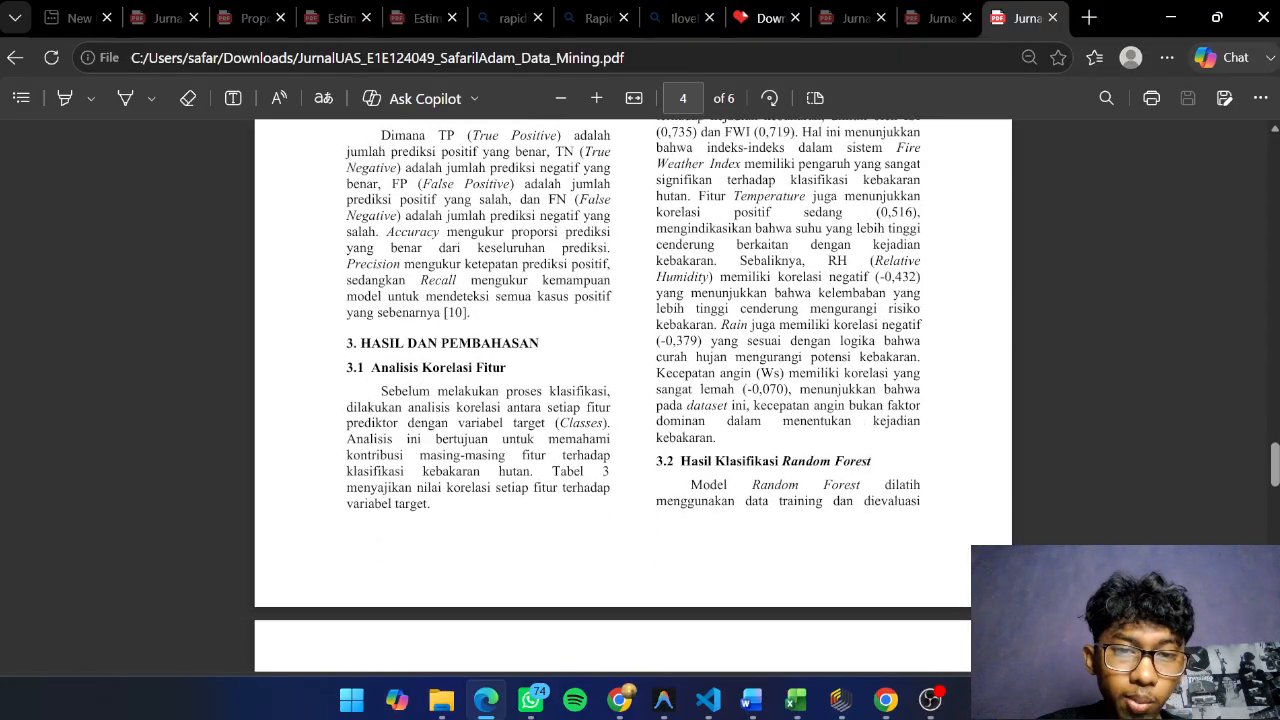
scroll(633, 395, up, 3)
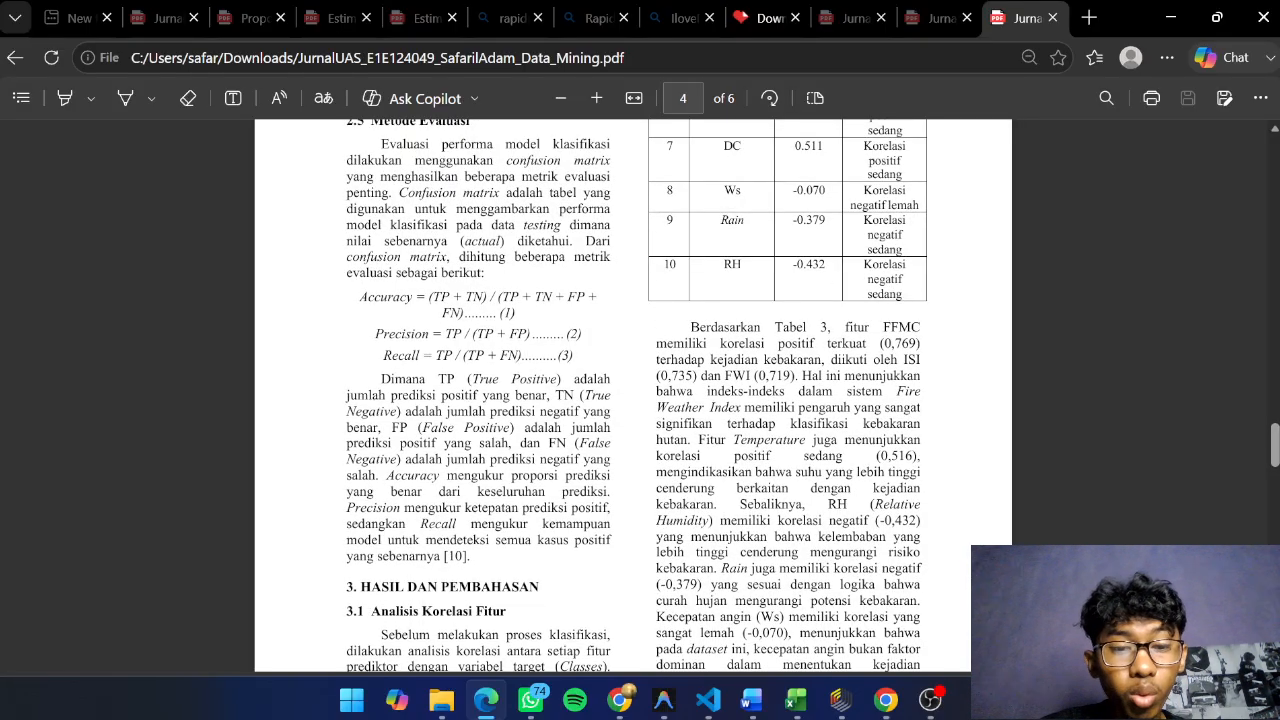
scroll(633, 395, down, 1)
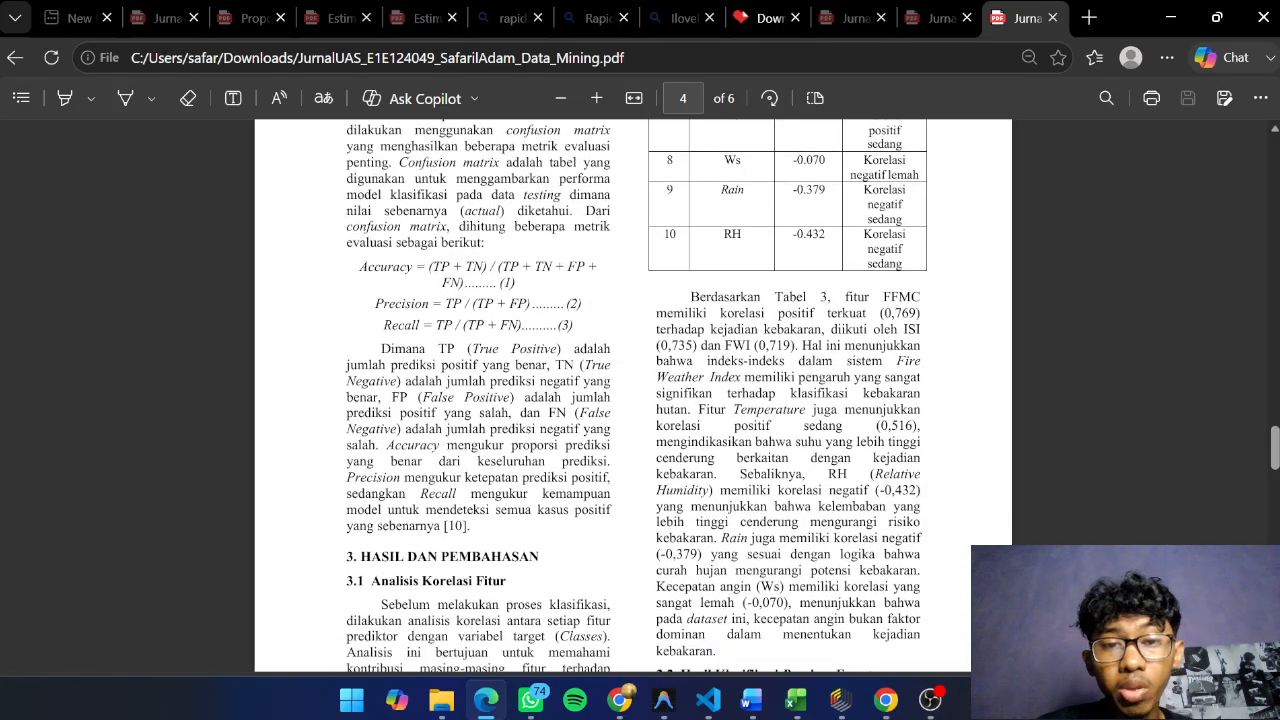
scroll(633, 395, down, 4)
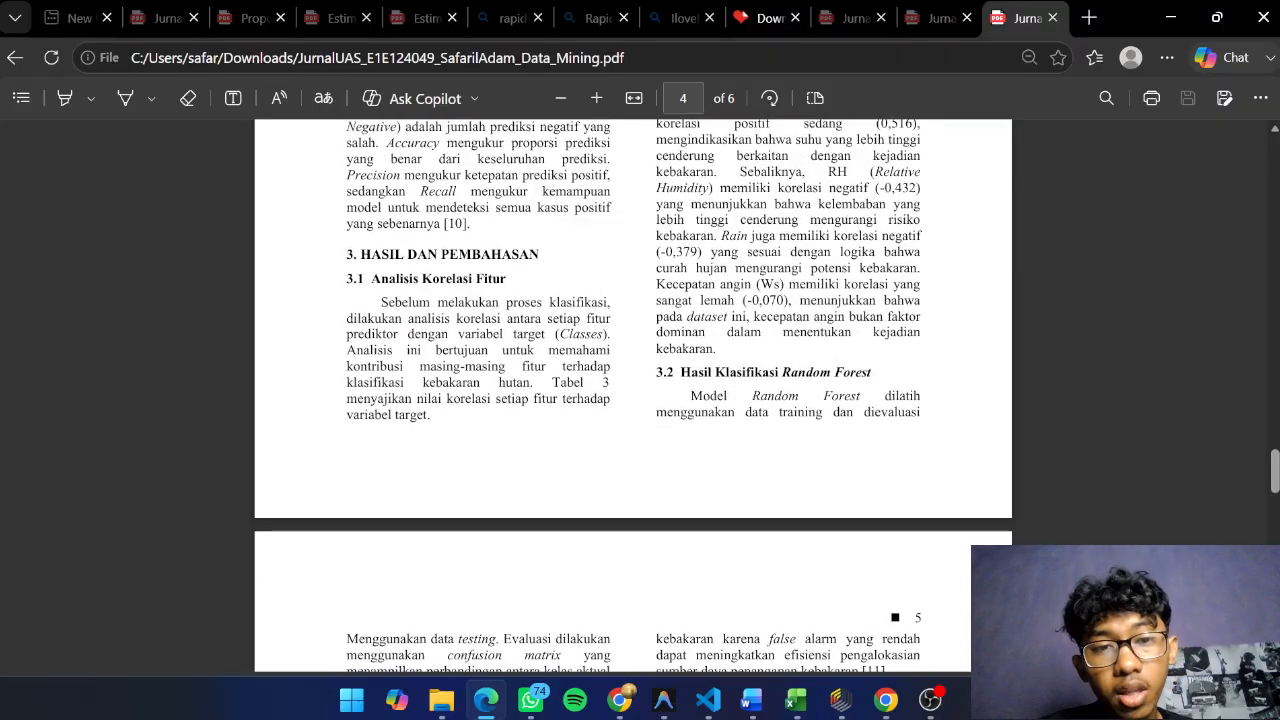
scroll(633, 395, up, 1)
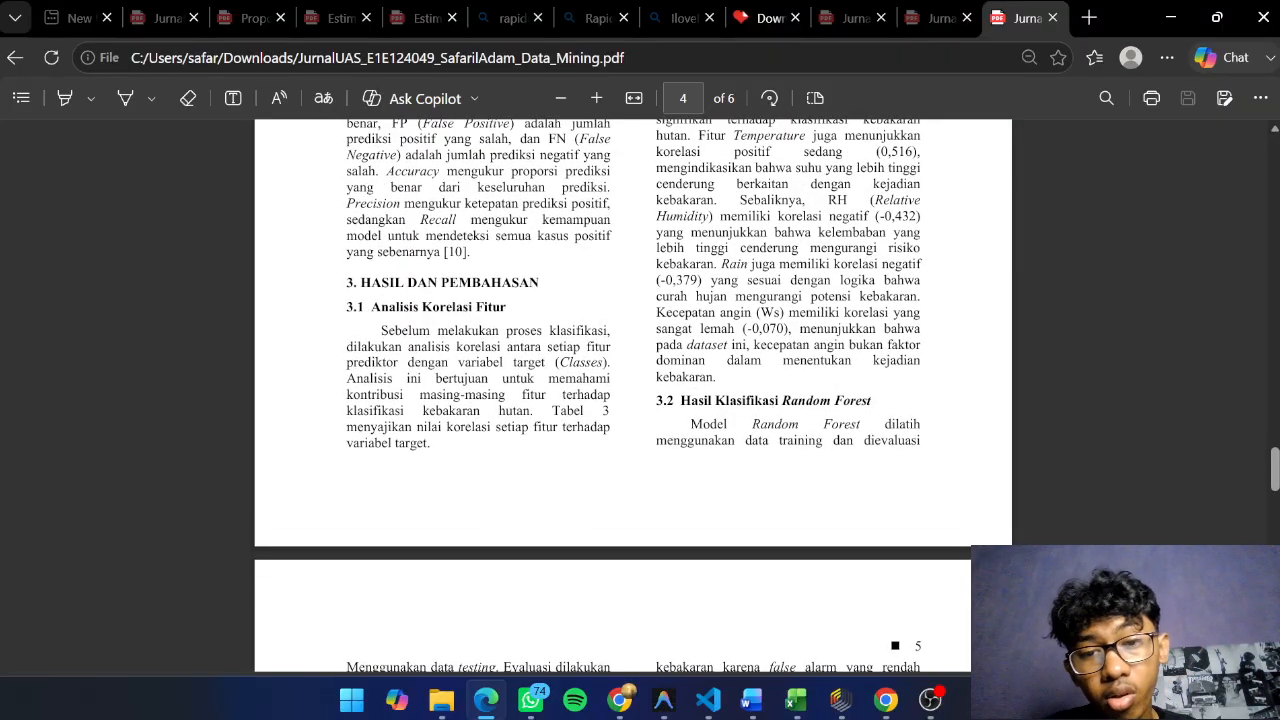
Read the Random Forest confusion matrix in Gambar 2 and the evaluation metrics summary in Tabel 4
scroll(633, 395, down, 7)
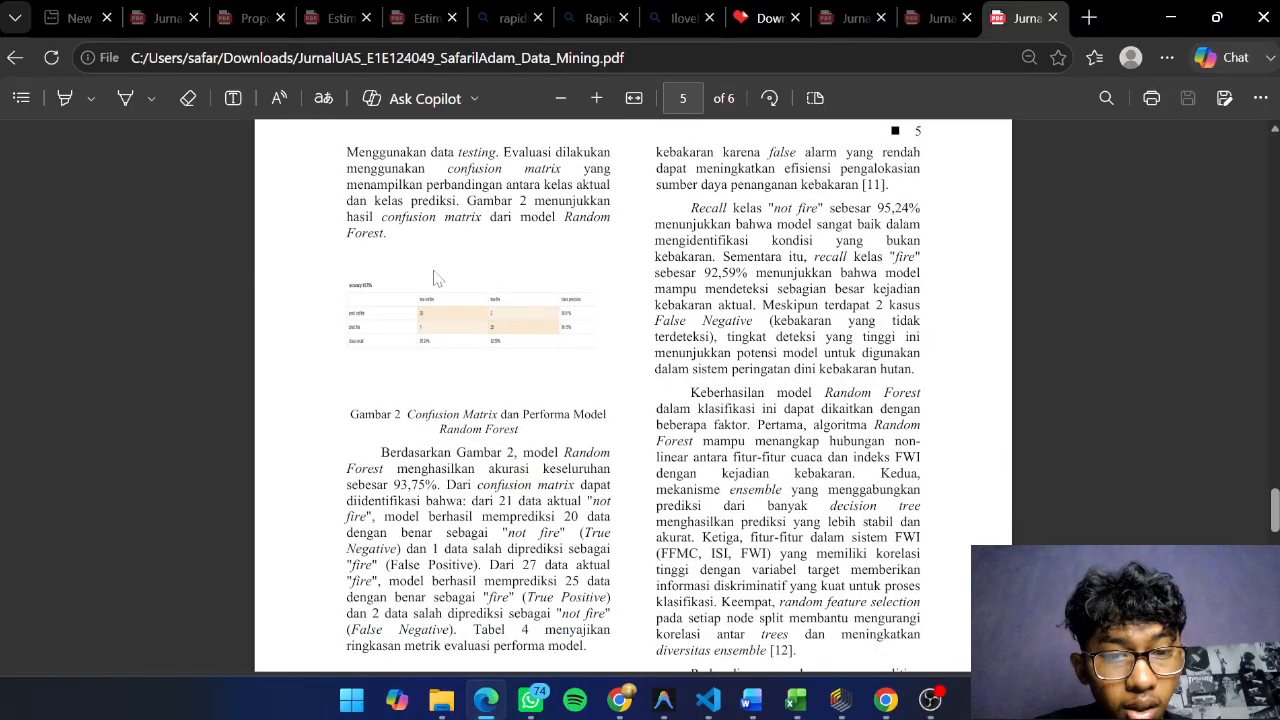
scroll(424, 364, down, 3)
scroll(424, 364, up, 2)
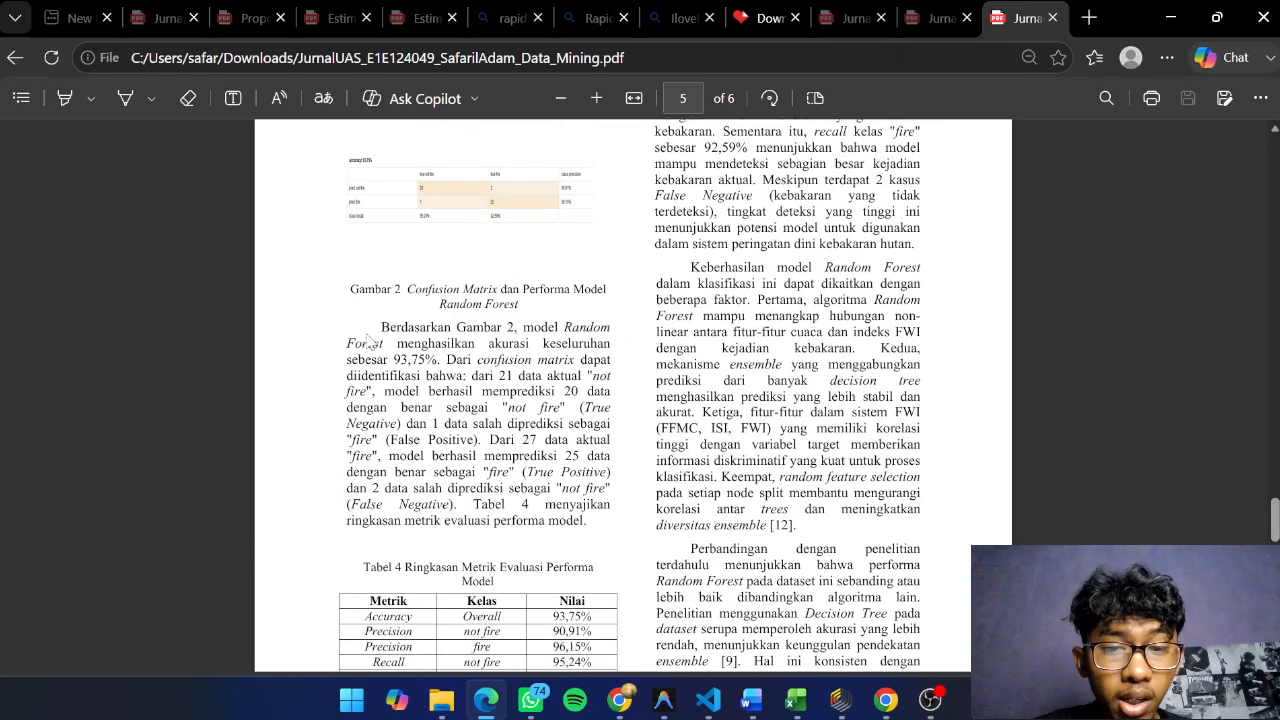
scroll(588, 396, down, 3)
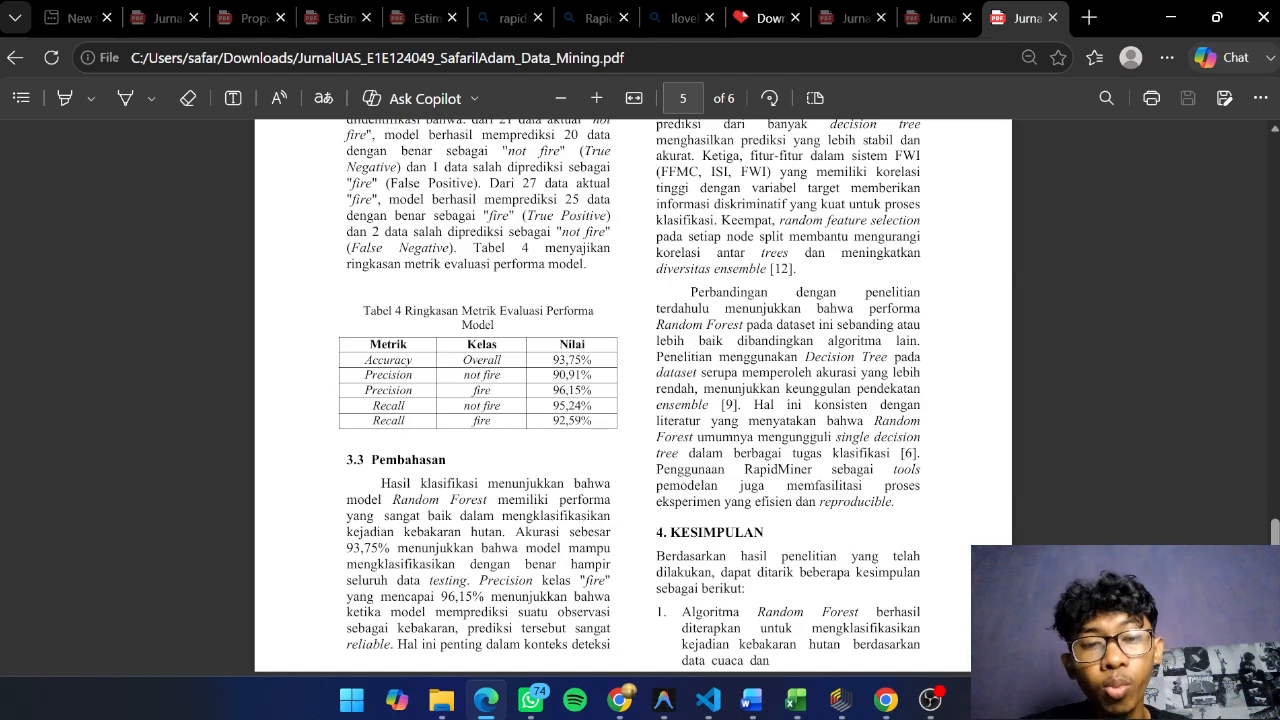
Read the paper's discussion, conclusions and suggestions through to the end of its last page
scroll(633, 396, down, 4)
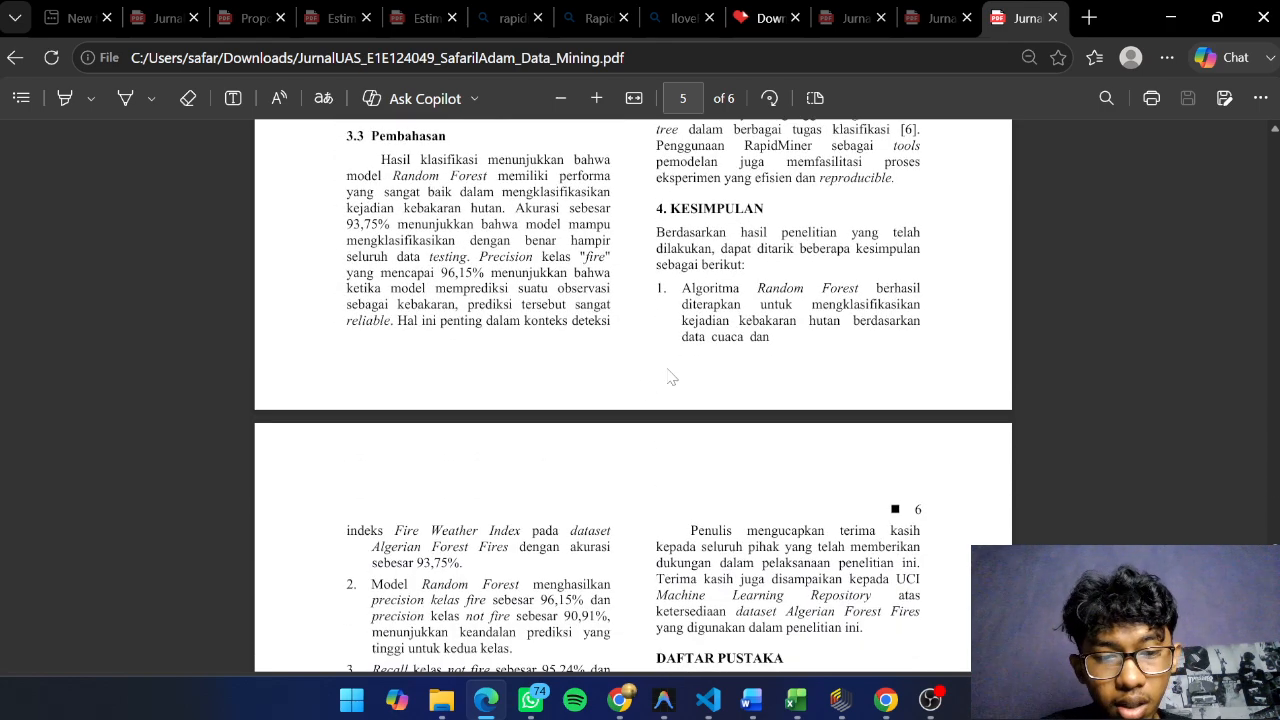
scroll(455, 502, down, 5)
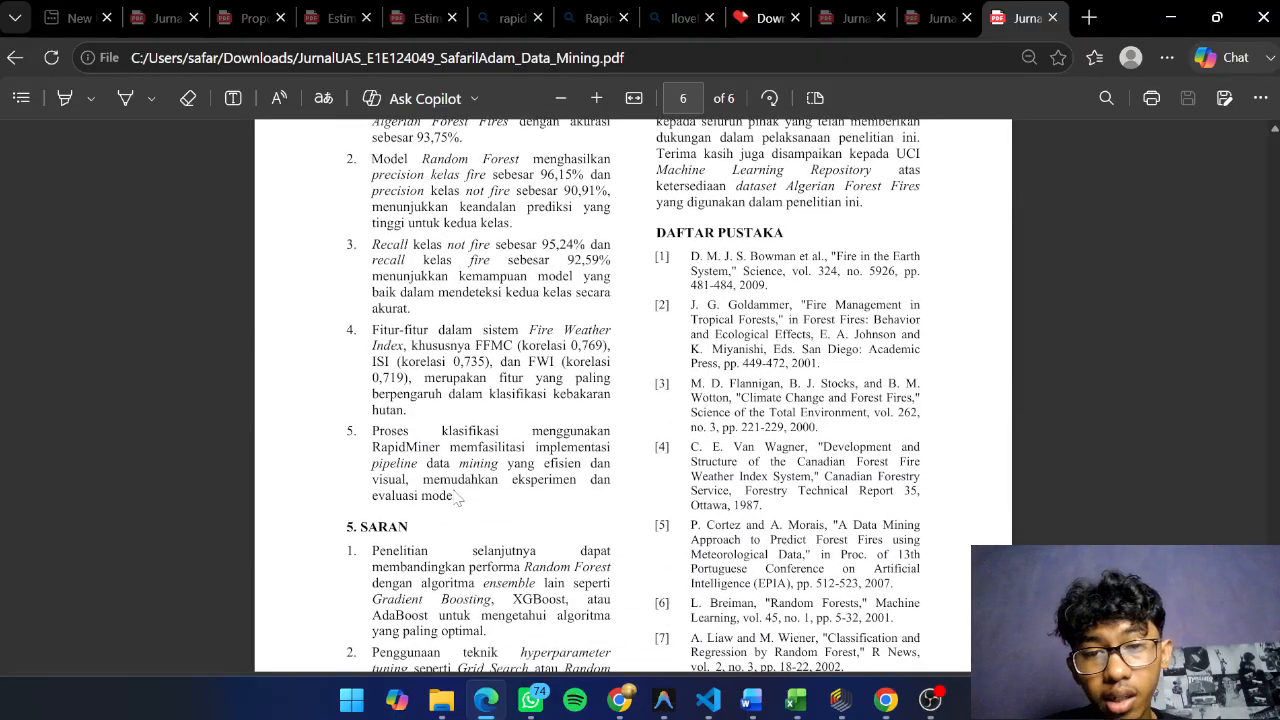
scroll(458, 500, down, 4)
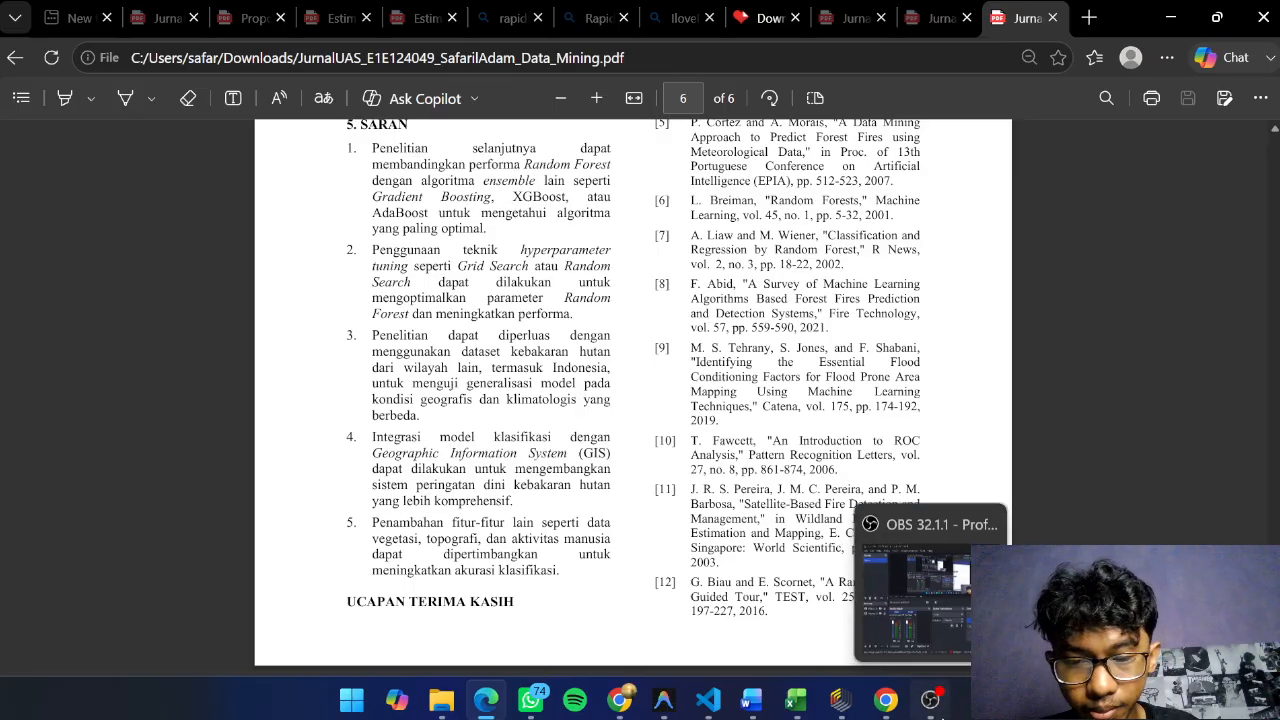
click(930, 700)
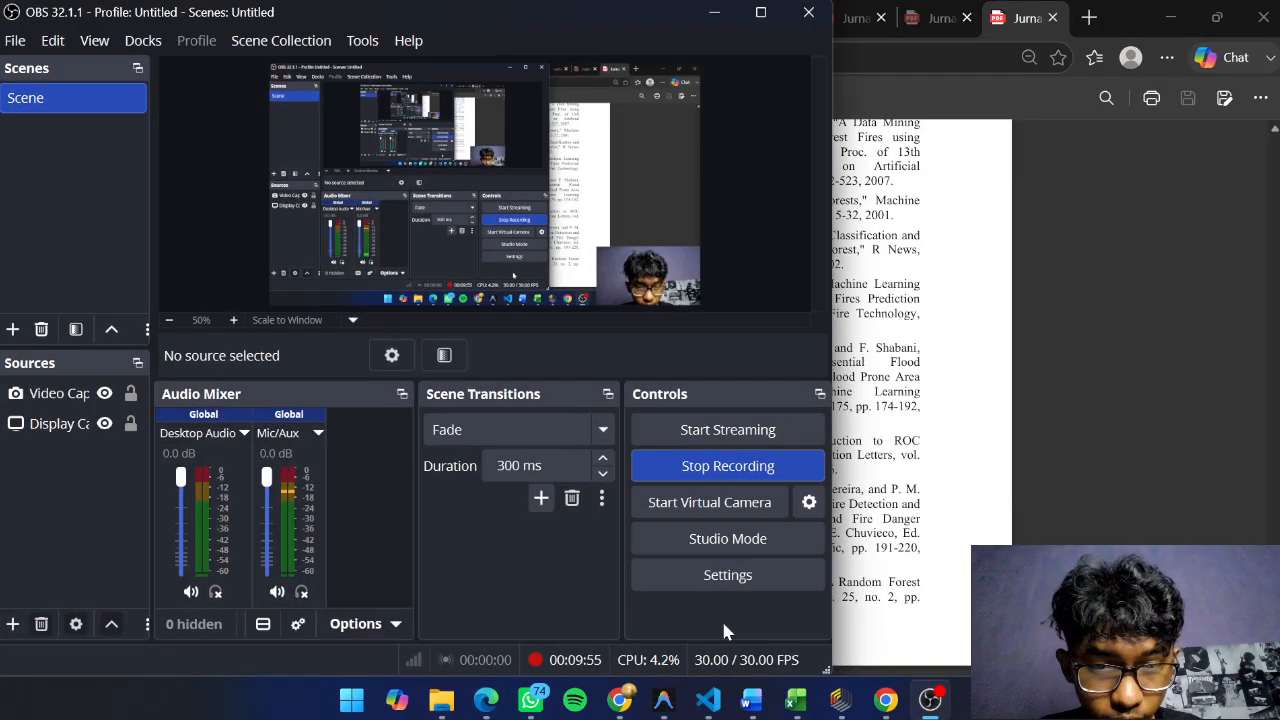